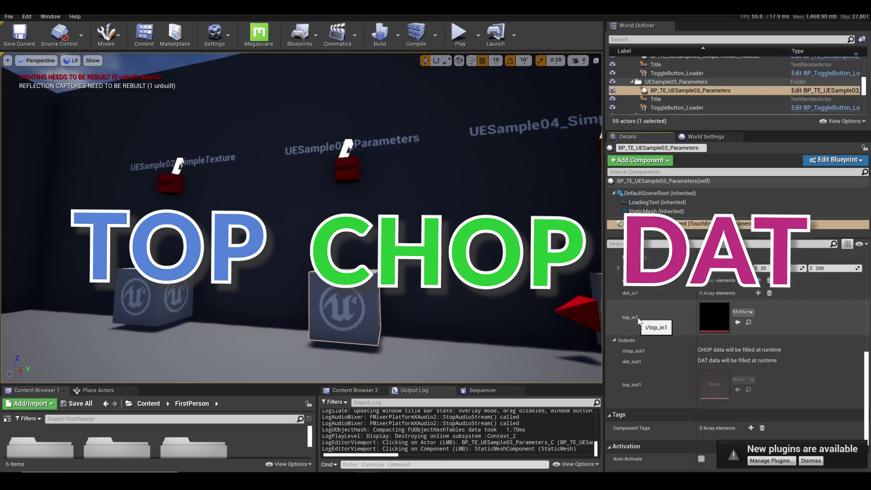
Frame the sample cubes, select the SimpleTexture cube, and start a Play-in-Editor session
right_click_drag(299, 217, 318, 200)
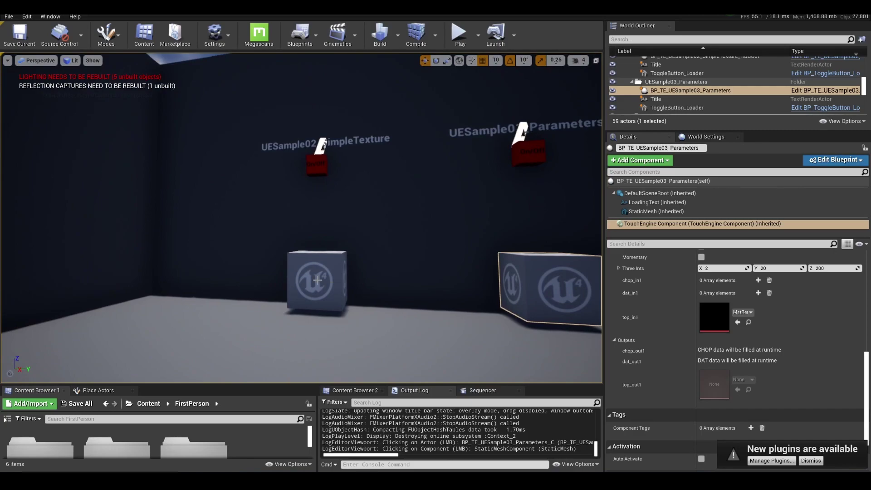
left_click(317, 267)
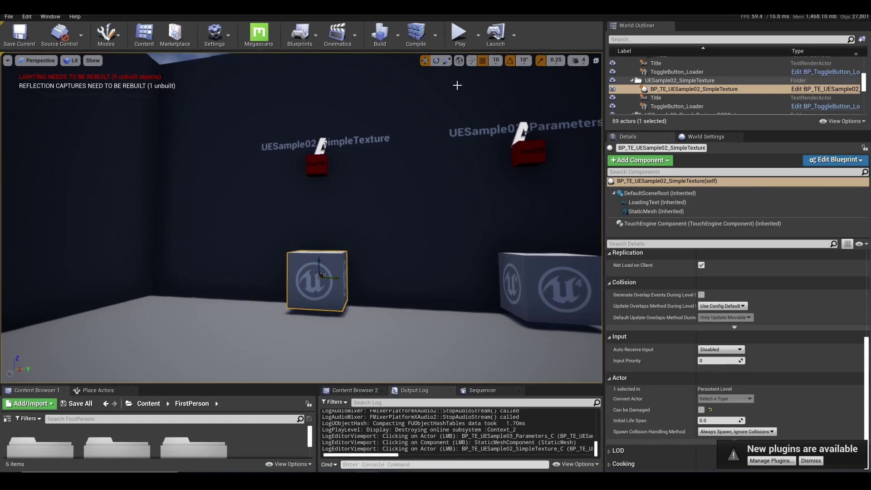
left_click(464, 39)
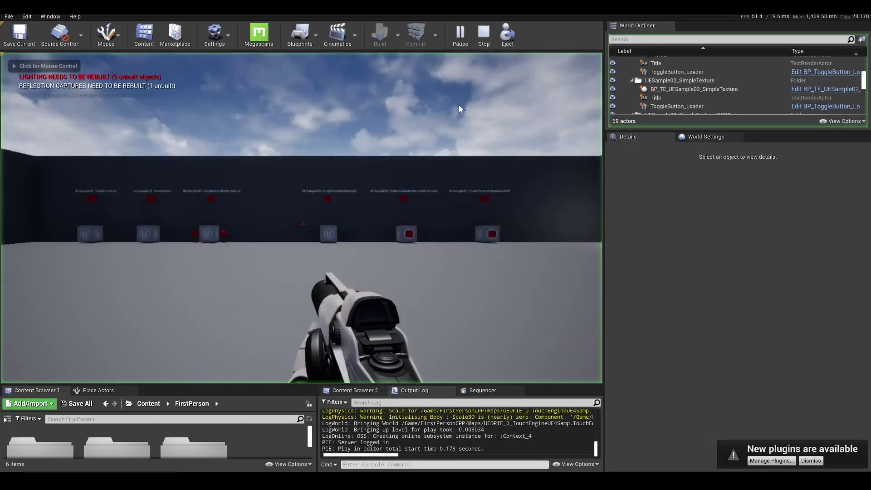
Walk the first-person view up to face the jellybean-textured cube
left_click(382, 254)
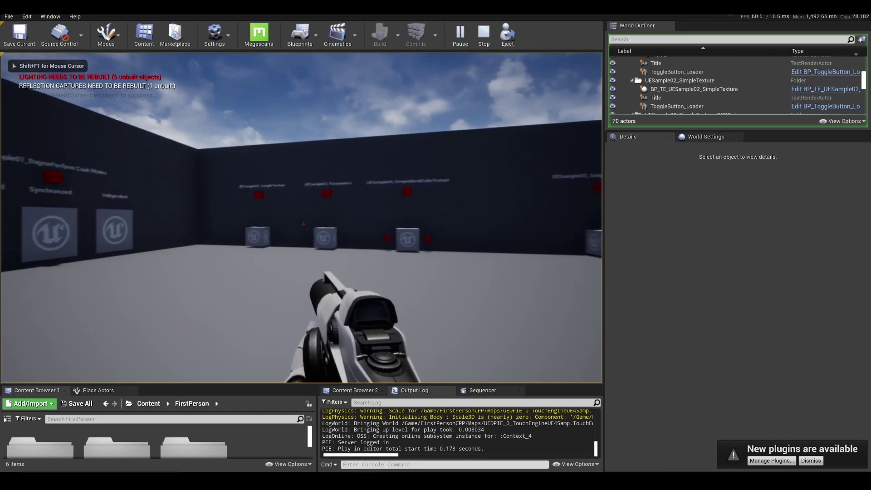
key("w")
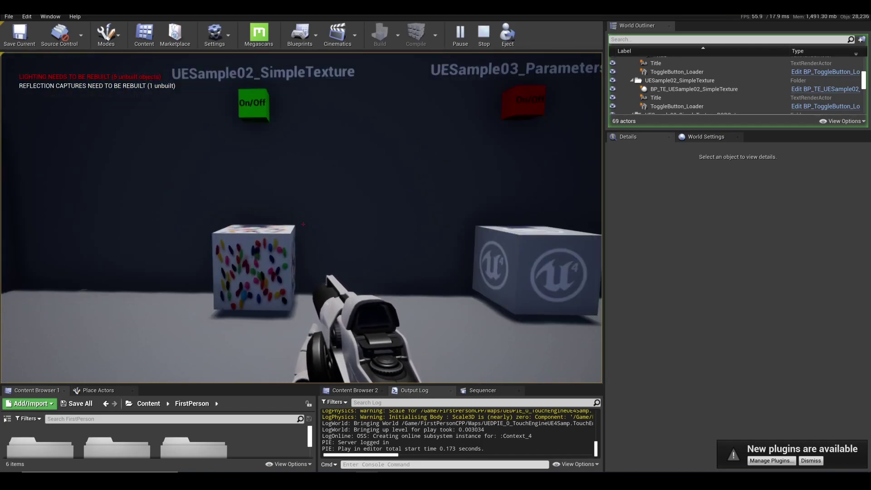
key("w")
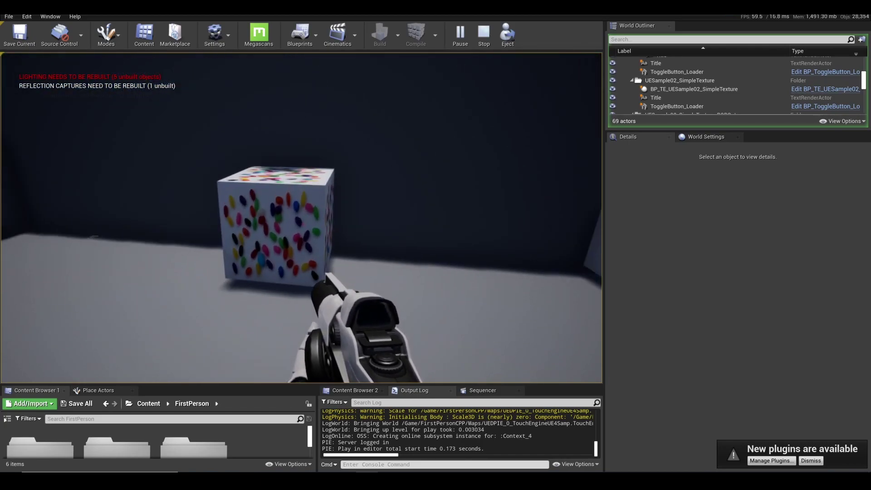
key("w")
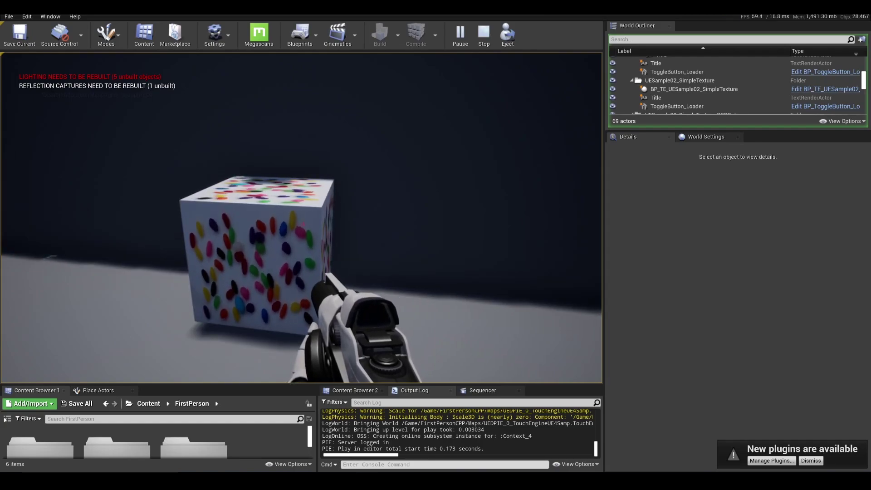
key("a")
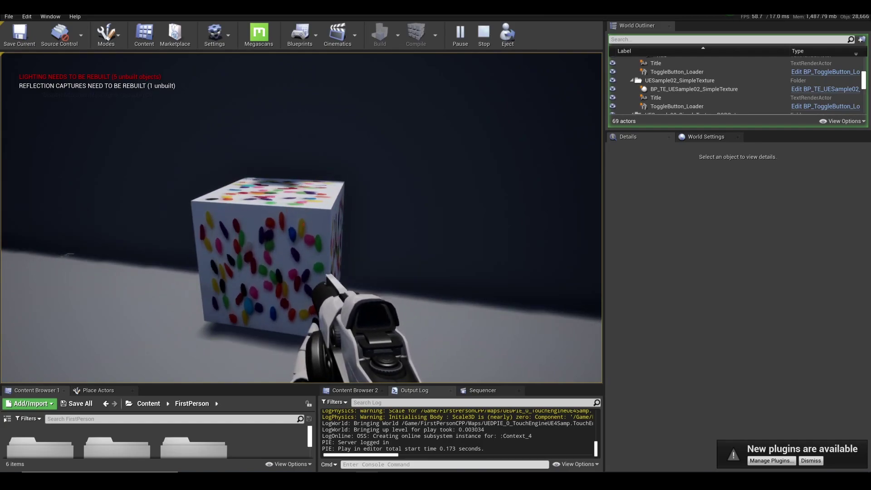
key("d")
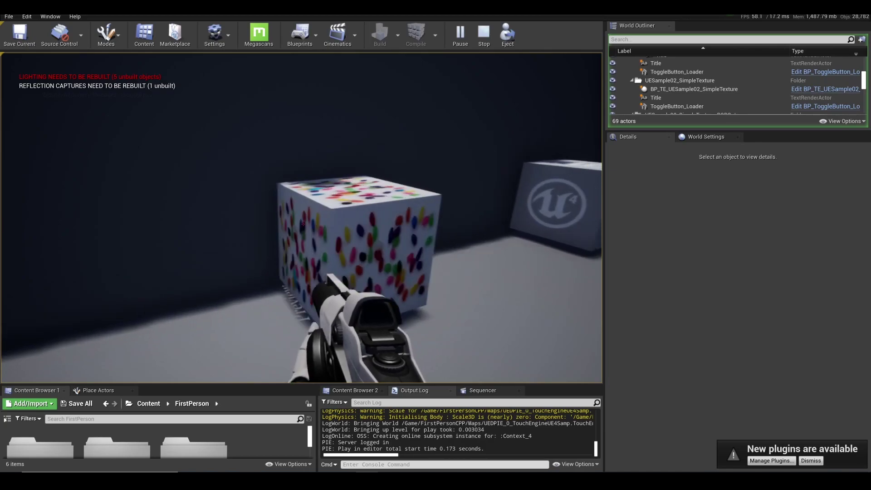
key("w")
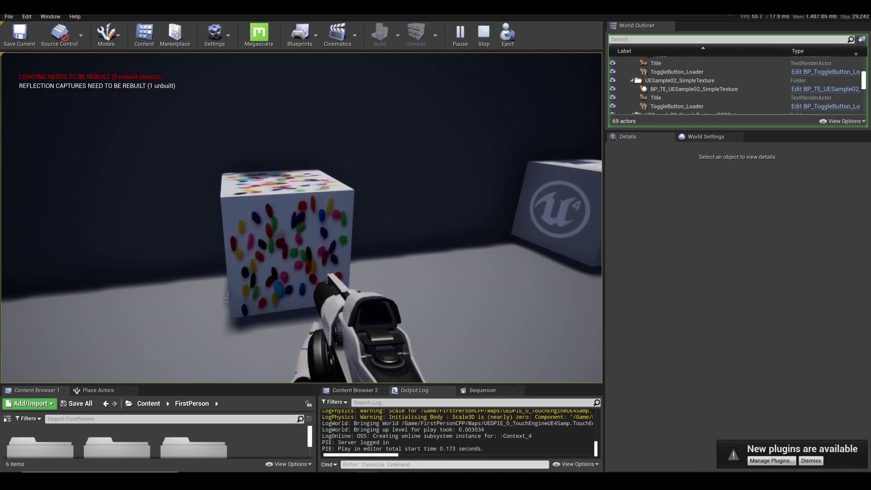
Stop the game preview and frame the SimpleTexture cube in the viewport
mouse_move(302, 224)
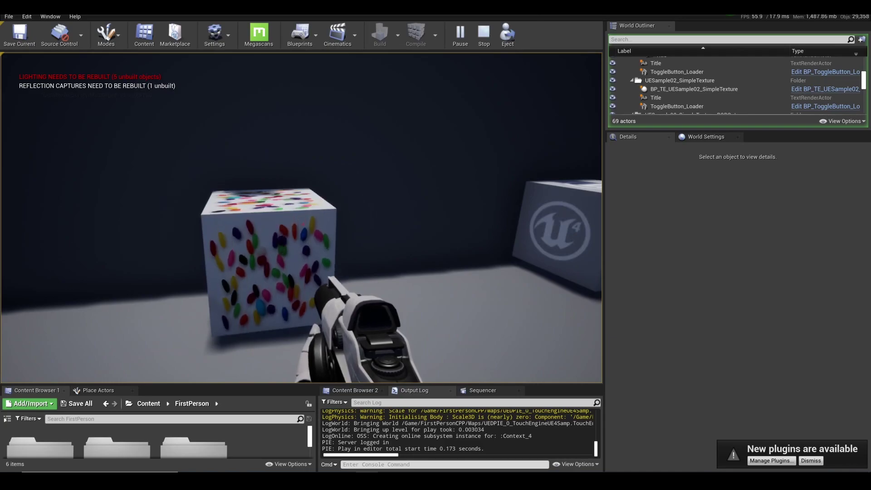
key("Escape")
key("f")
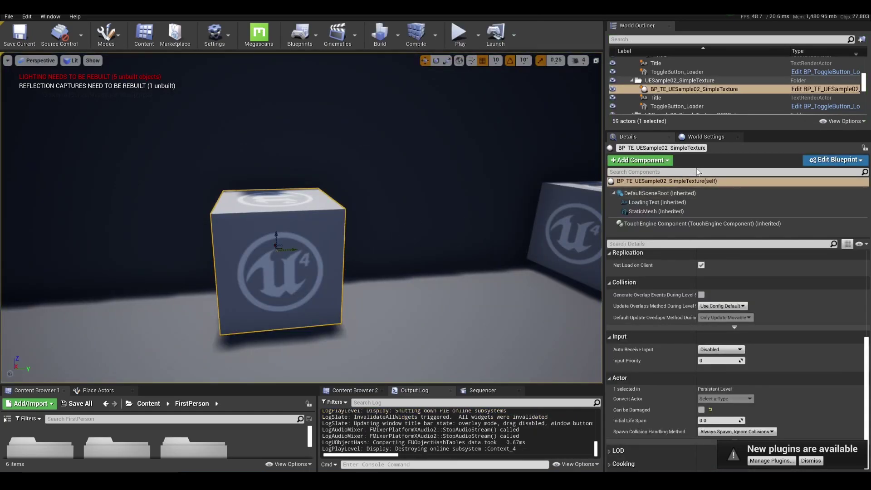
Show the TouchEngine Component's UESample02_SimpleTexture.tox path and inputs, with a wider viewport
left_click(675, 225)
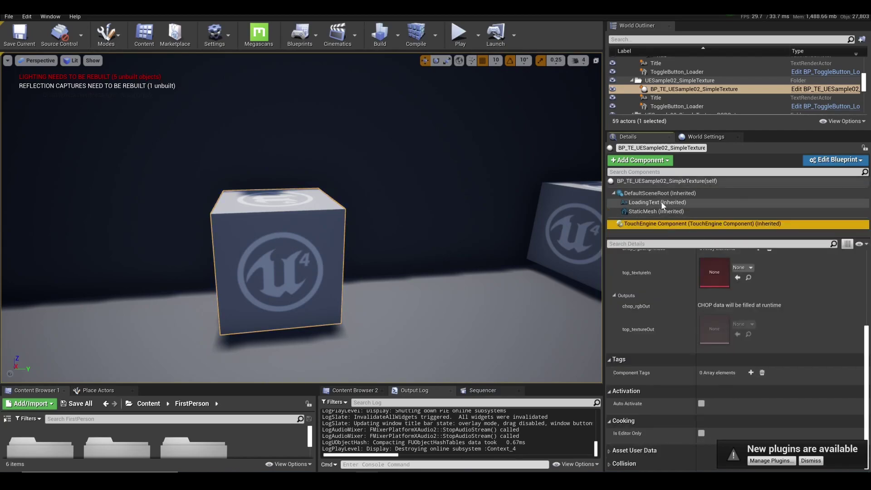
scroll(657, 279, "up", 5)
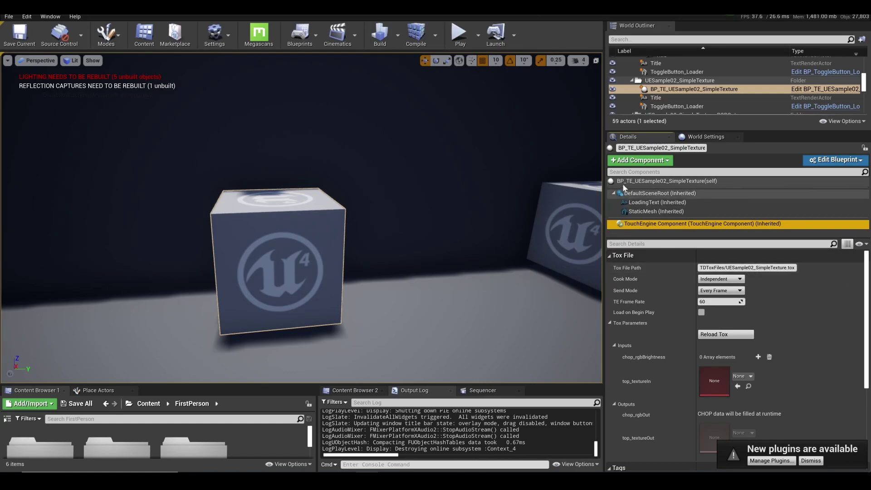
mouse_move(603, 178)
left_mouse_down()
mouse_move(700, 182)
mouse_move(626, 183)
left_mouse_up()
scroll(693, 349, "down", 2)
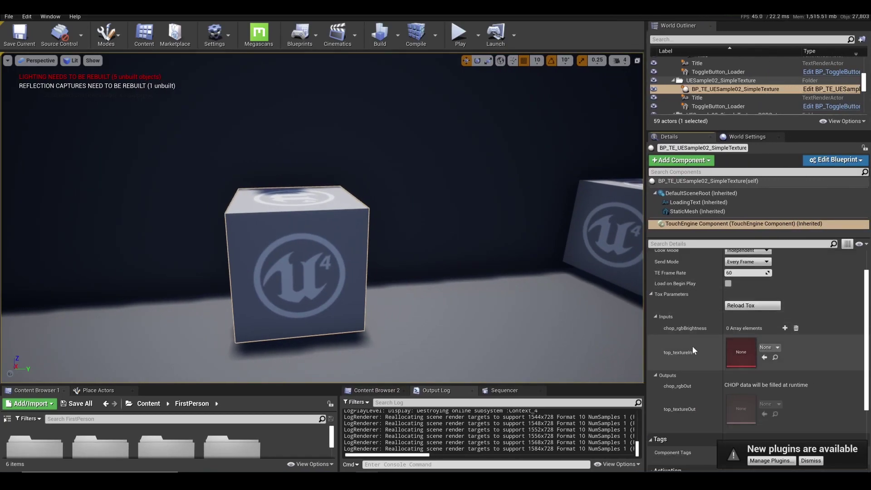
scroll(676, 336, "down", 1)
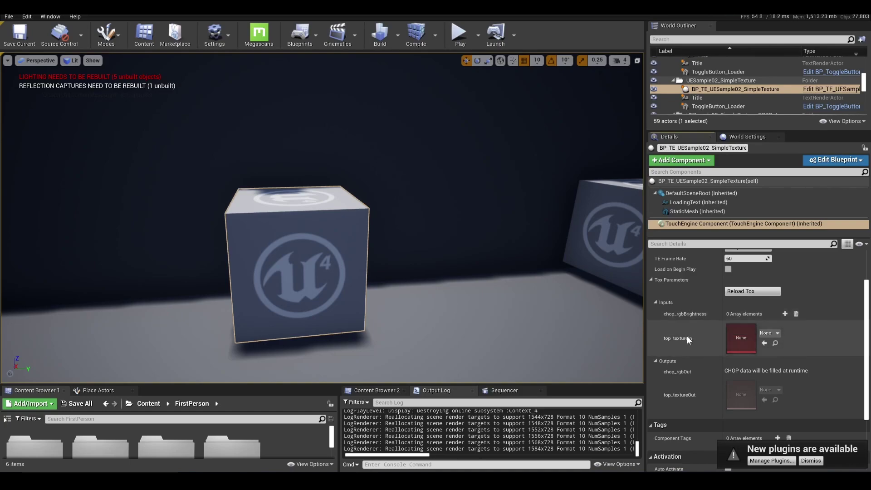
scroll(682, 346, "down", 2)
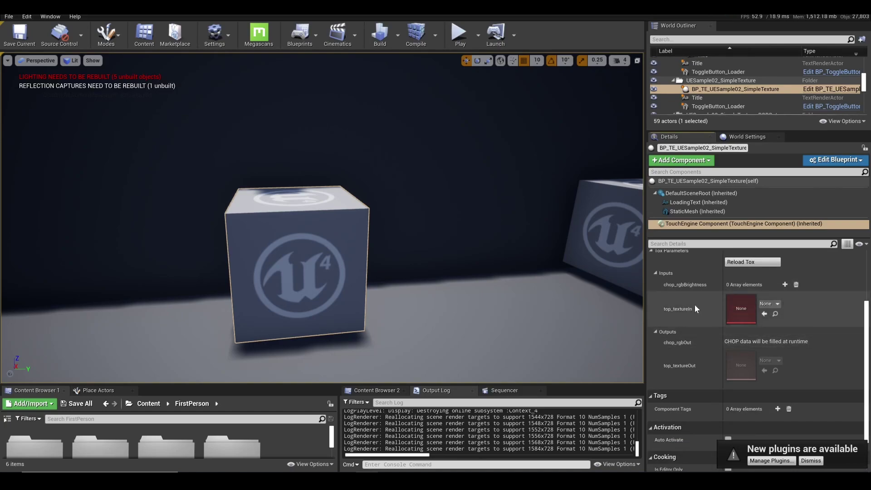
scroll(690, 310, "down", 1)
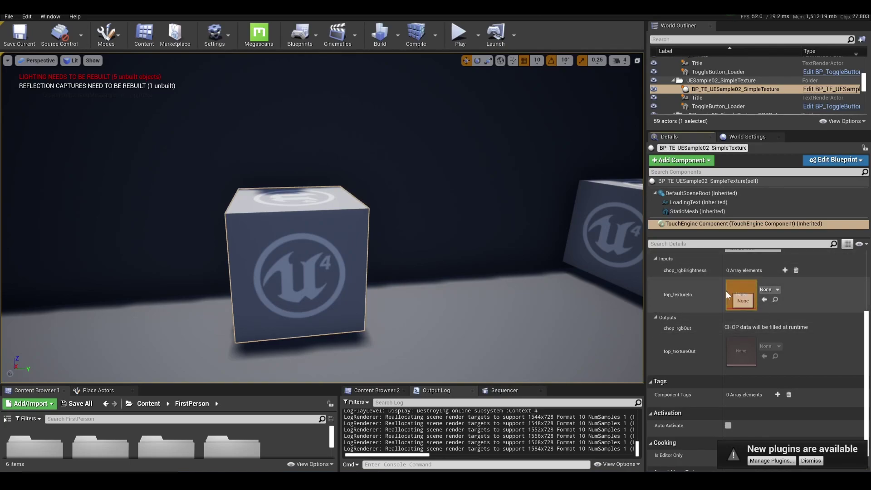
scroll(681, 308, "up", 4)
scroll(681, 308, "up", 2)
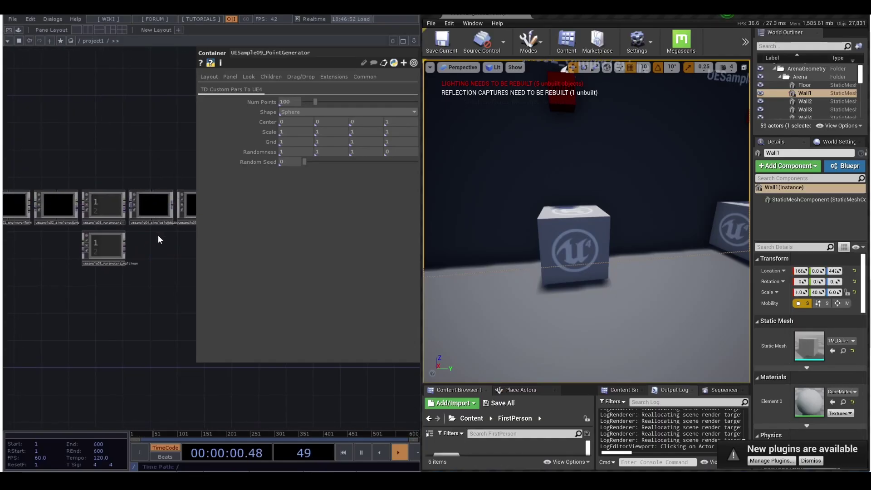
Zoom the TouchDesigner network and select the UESample03_Parameters component
scroll(143, 248, "up", 5)
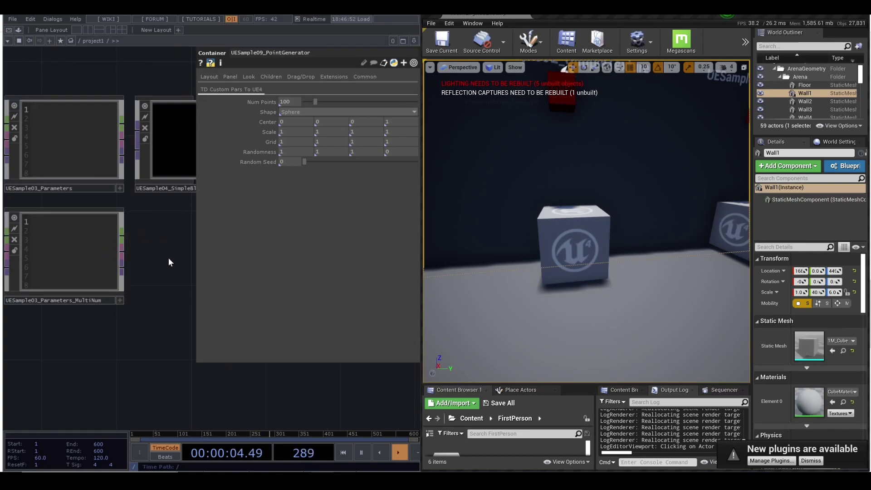
left_click_drag(230, 306, 284, 339)
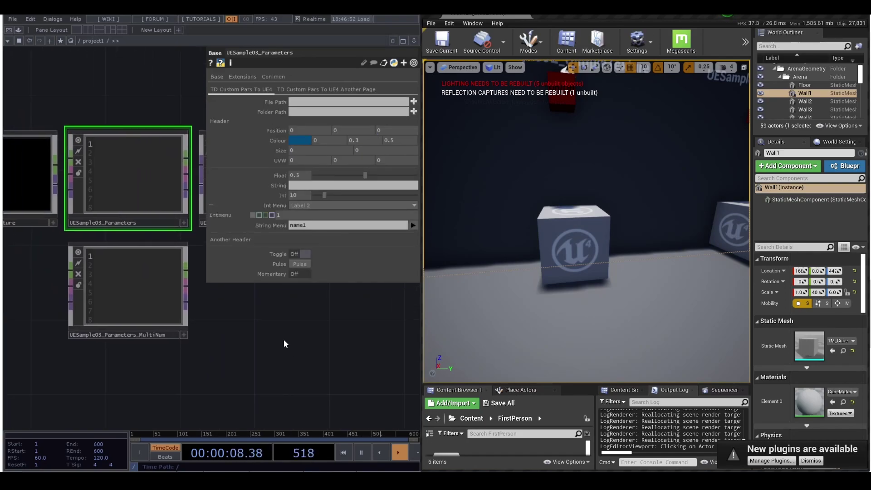
scroll(284, 339, "down", 3)
scroll(287, 334, "down", 3)
scroll(245, 352, "down", 2)
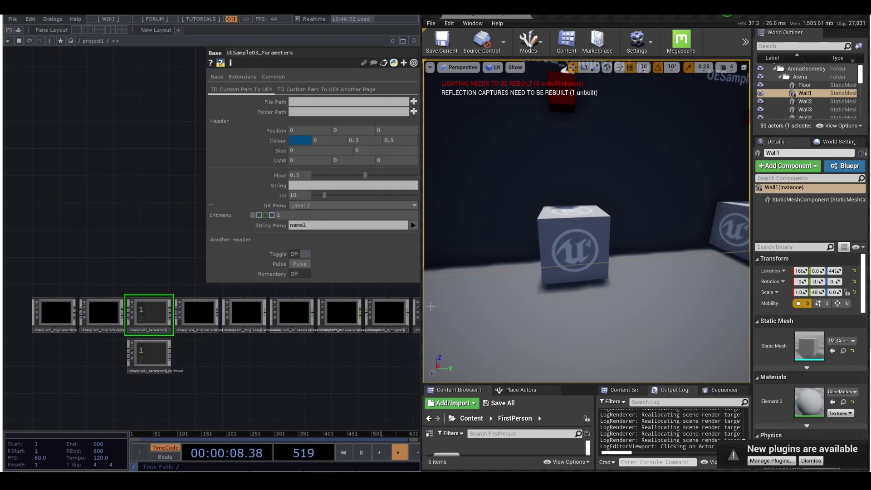
scroll(121, 245, "up", 5)
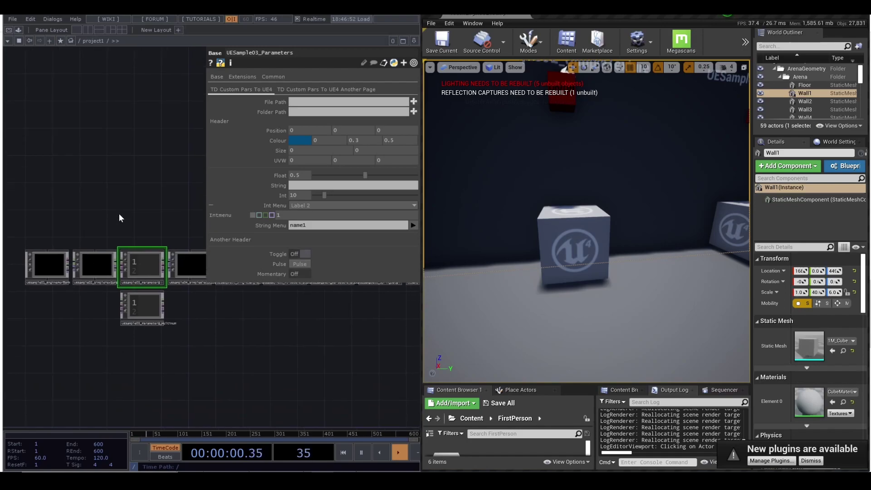
Bring UESample02_SimpleTexture into view and show its parameters
scroll(89, 226, "down", 4)
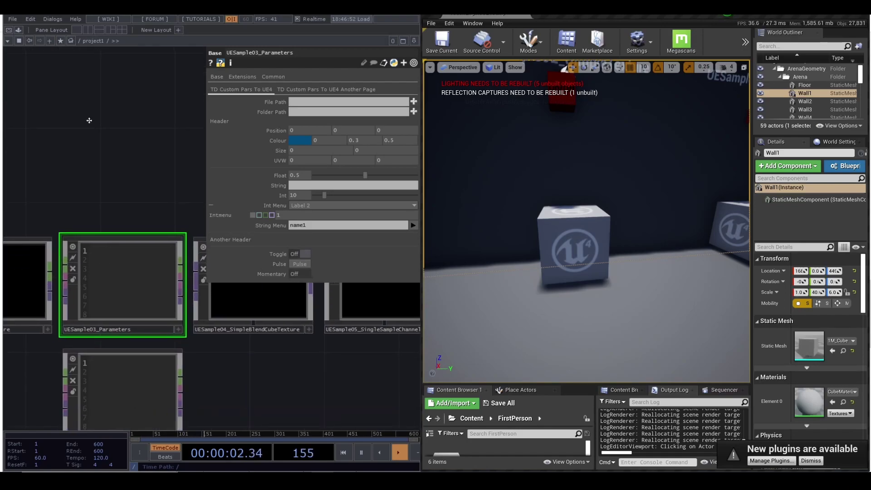
scroll(136, 254, "down", 2)
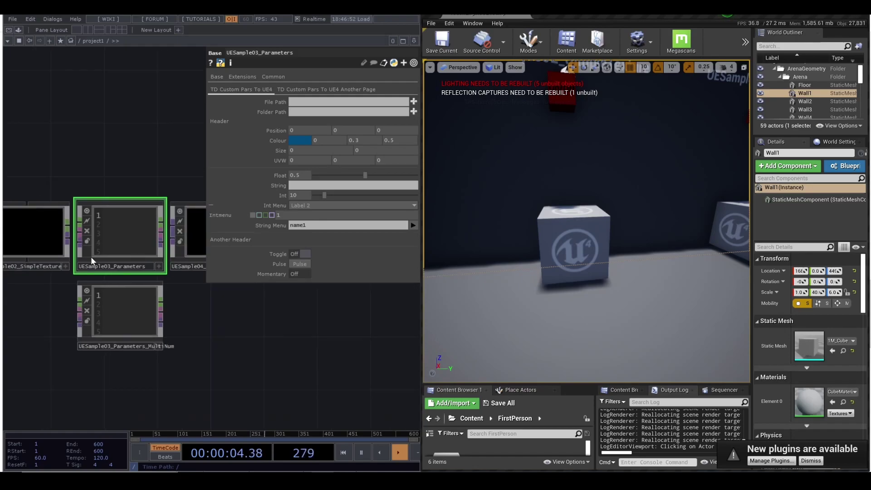
left_click_drag(48, 293, 86, 278)
left_click(80, 247)
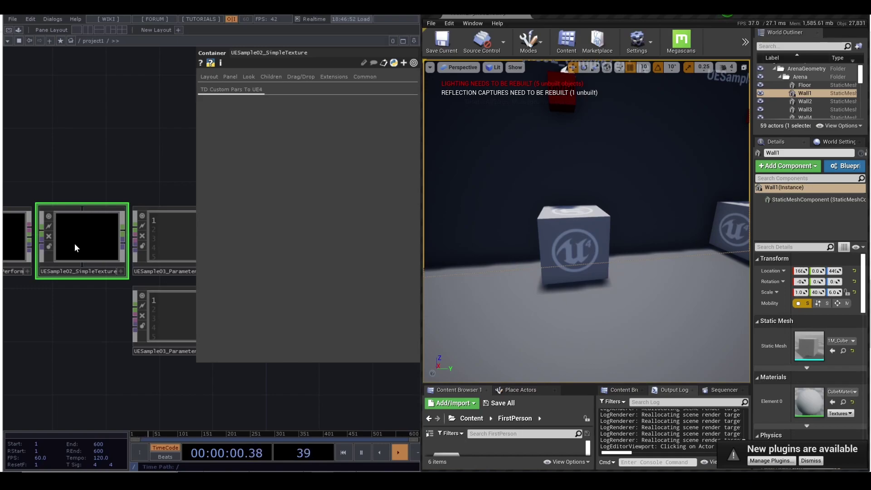
Select the BP_TE_UESample02_SimpleTexture actor's TouchEngine Component and widen Details to read its Tox settings
scroll(75, 243, "up", 2)
left_click(573, 245)
left_click(798, 228)
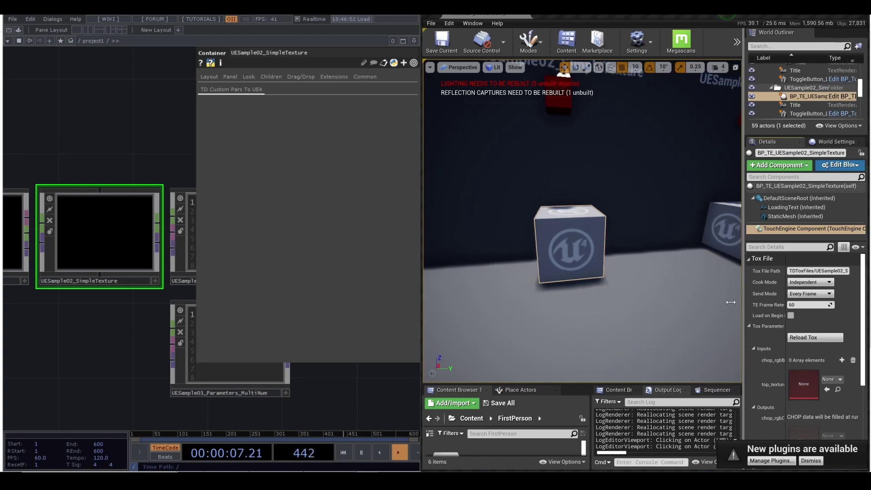
left_click_drag(750, 298, 695, 300)
scroll(741, 335, "down", 2)
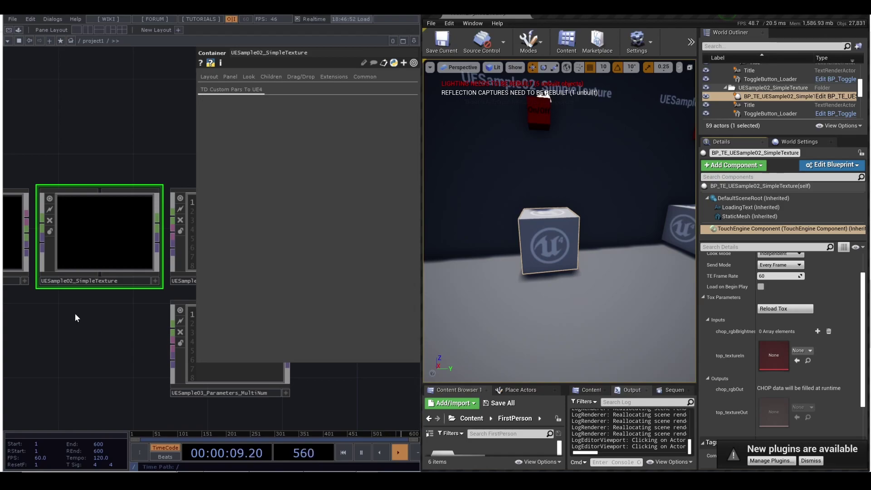
scroll(81, 316, "up", 2)
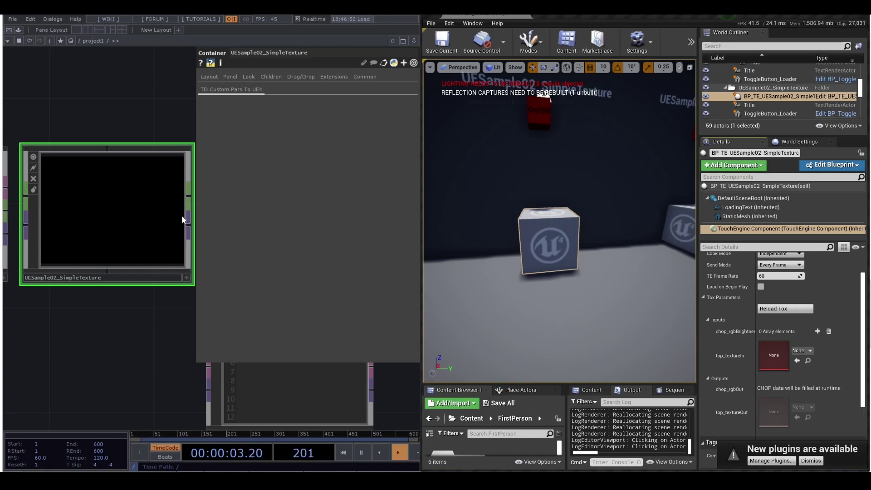
scroll(771, 363, "down", 2)
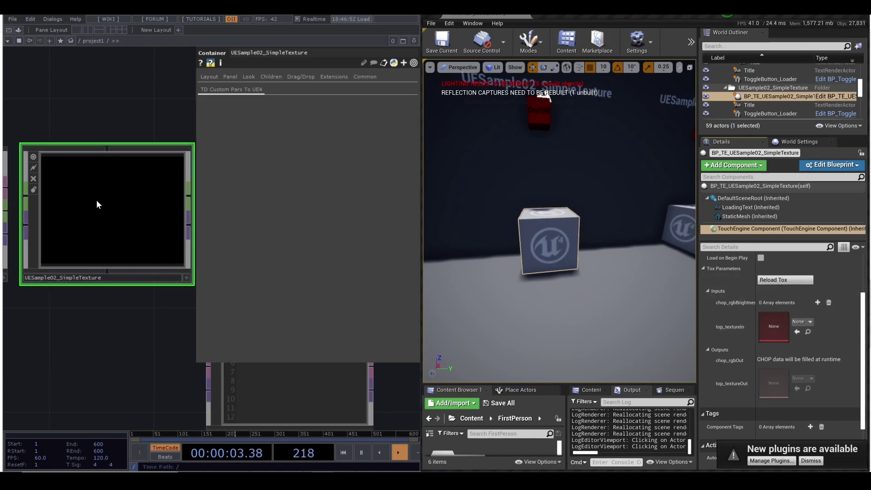
Enter the UESample02_SimpleTexture container and inspect the chop_rgbBrightness input node
key("i")
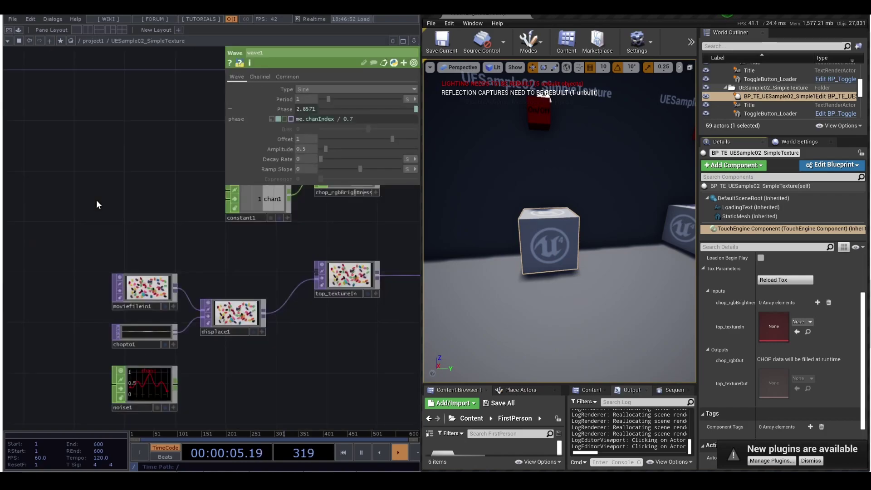
left_click_drag(183, 252, 103, 224)
scroll(103, 224, "down", 3)
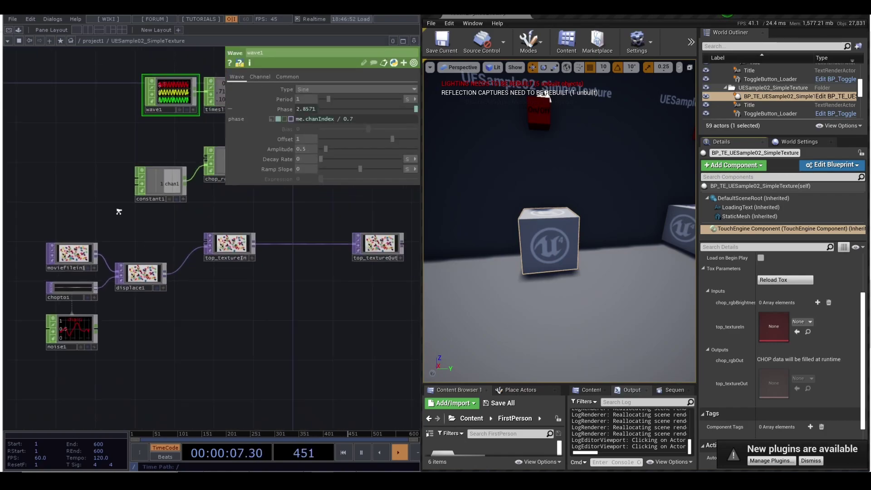
mouse_move(223, 216)
left_mouse_down()
mouse_move(174, 224)
mouse_move(270, 262)
mouse_move(202, 254)
left_mouse_up()
scroll(194, 346, "up", 3)
scroll(204, 252, "down", 3)
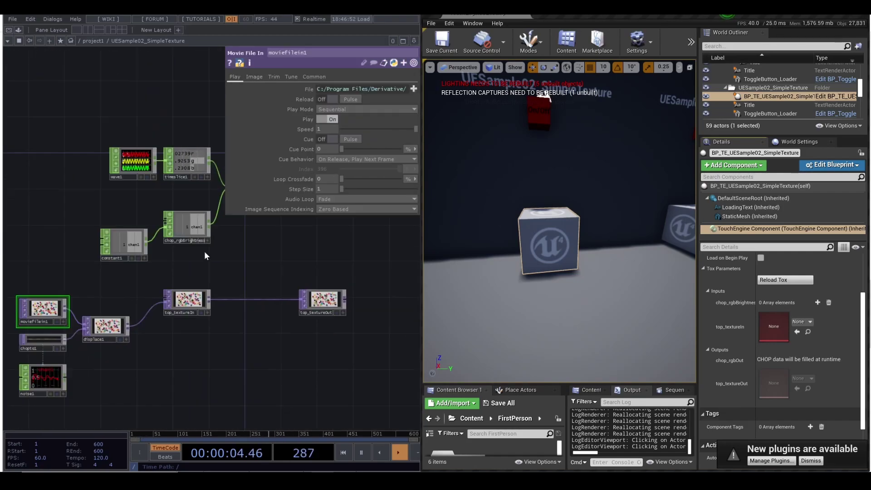
left_click(177, 228)
scroll(176, 228, "up", 4)
scroll(176, 228, "up", 3)
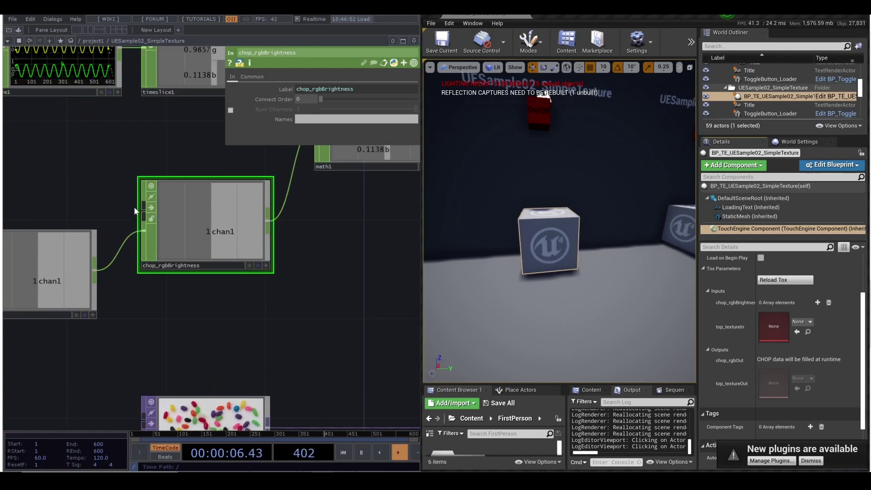
scroll(141, 216, "down", 3)
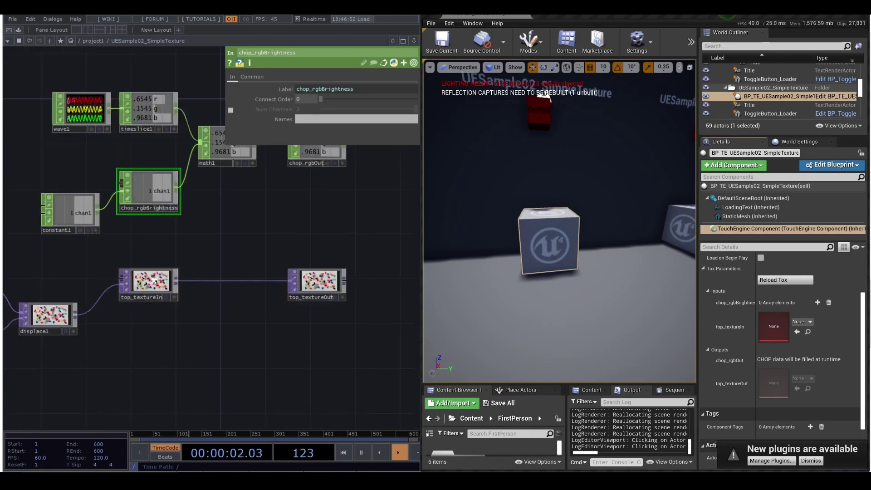
scroll(73, 281, "up", 4)
Inspect top_textureIn and top_textureOut, then show the UE actor's own settings
left_click(74, 281)
scroll(73, 281, "down", 3)
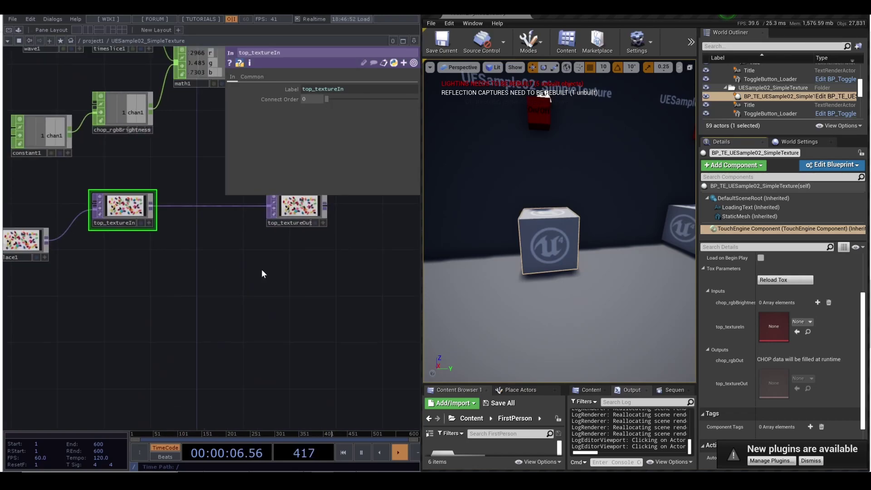
left_click_drag(262, 272, 140, 277)
scroll(176, 218, "up", 3)
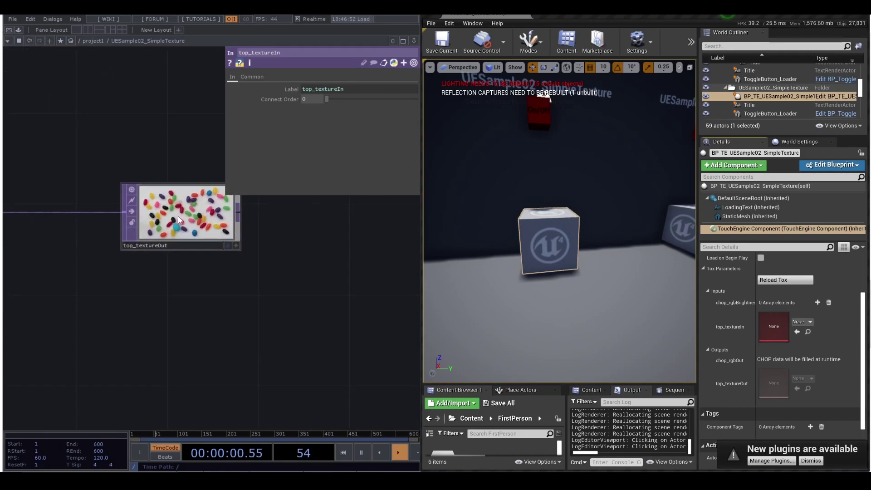
scroll(134, 138, "down", 3)
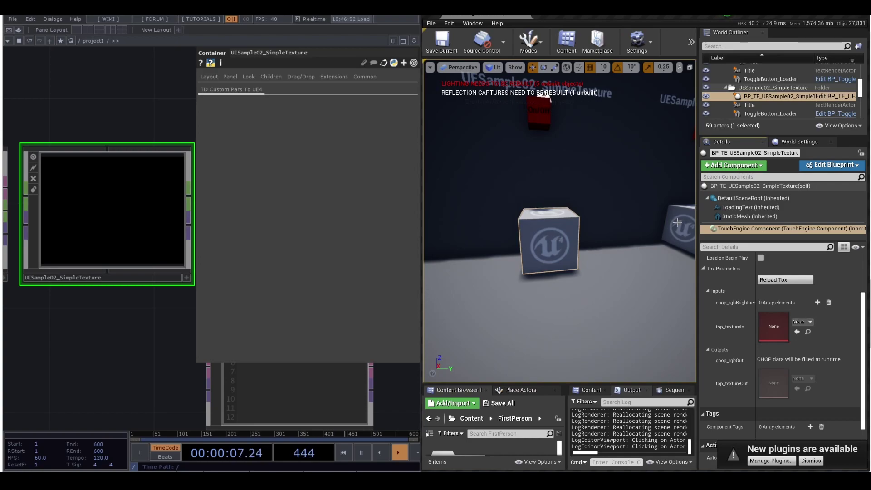
left_click(785, 188)
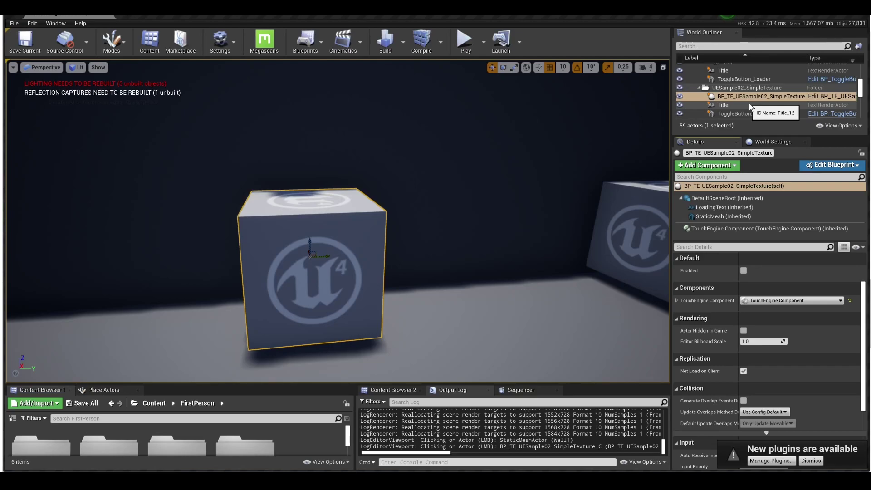
Open the actor's Blueprint Editor and enlarge the Event Graph area
left_click(832, 165)
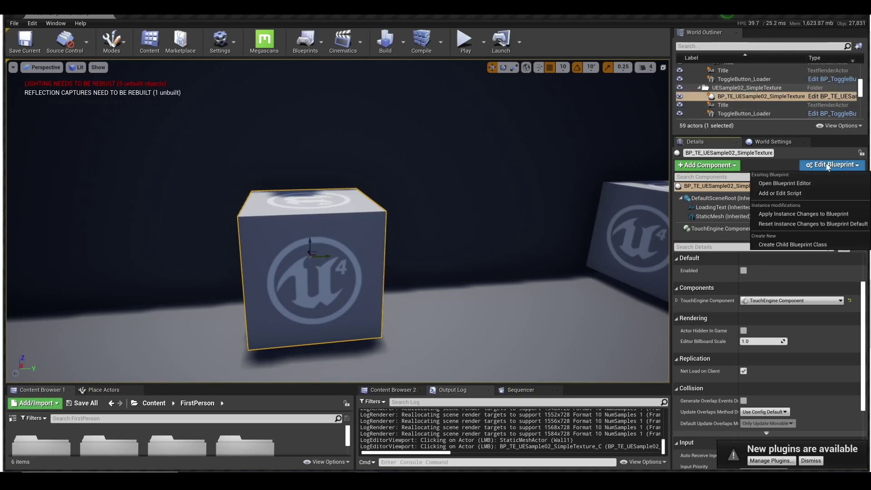
left_click(786, 185)
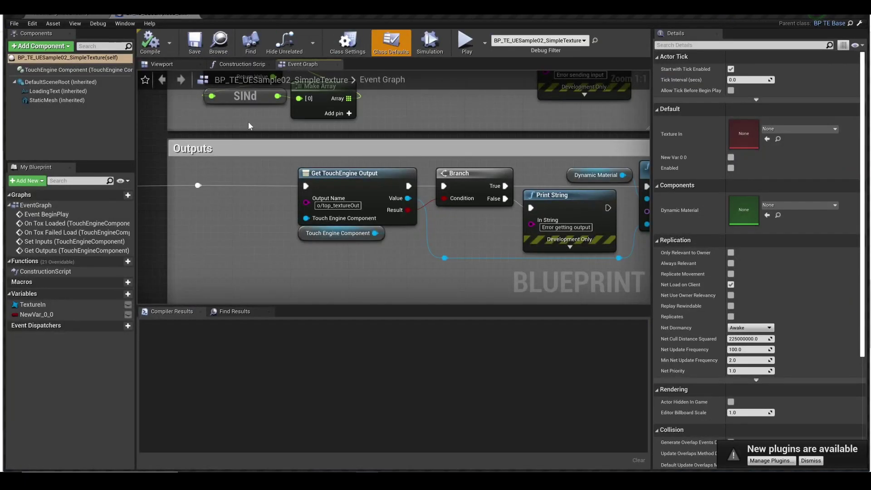
scroll(273, 208, "down", 3)
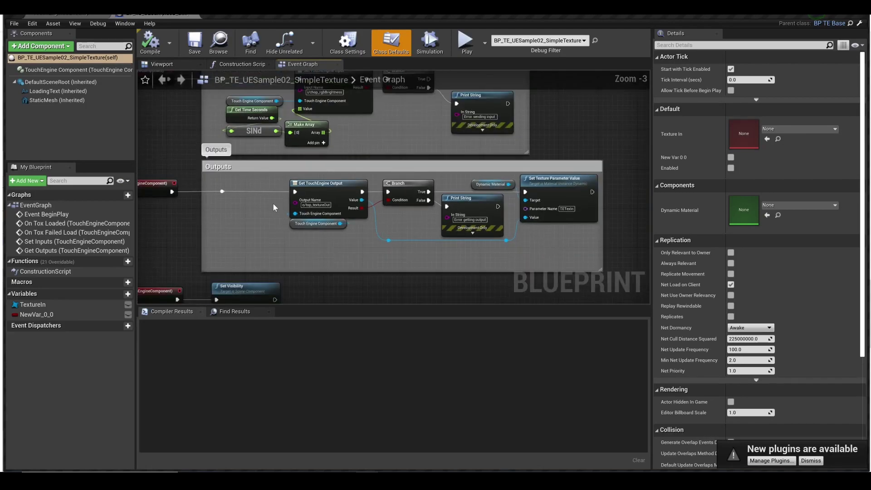
scroll(273, 208, "down", 2)
left_click_drag(331, 306, 323, 408)
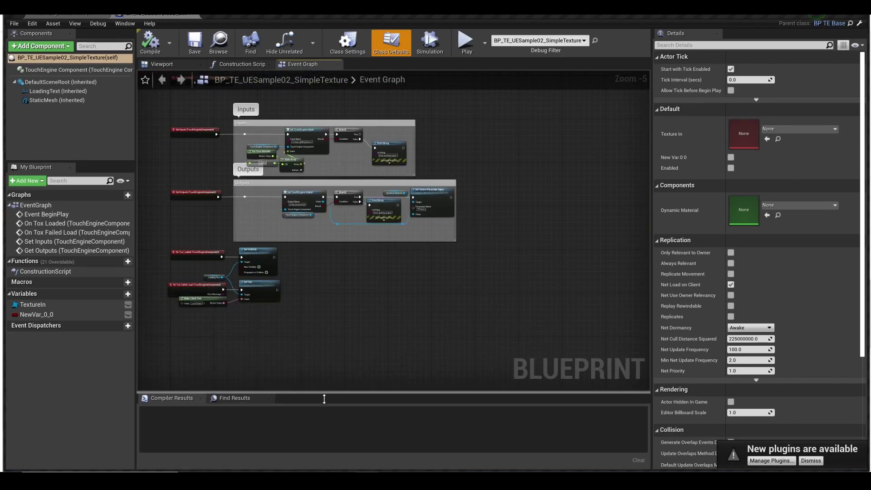
Zoom into the Outputs section and select the Get TouchEngine Output node reading o/top_textureOut
scroll(207, 153, "up", 1)
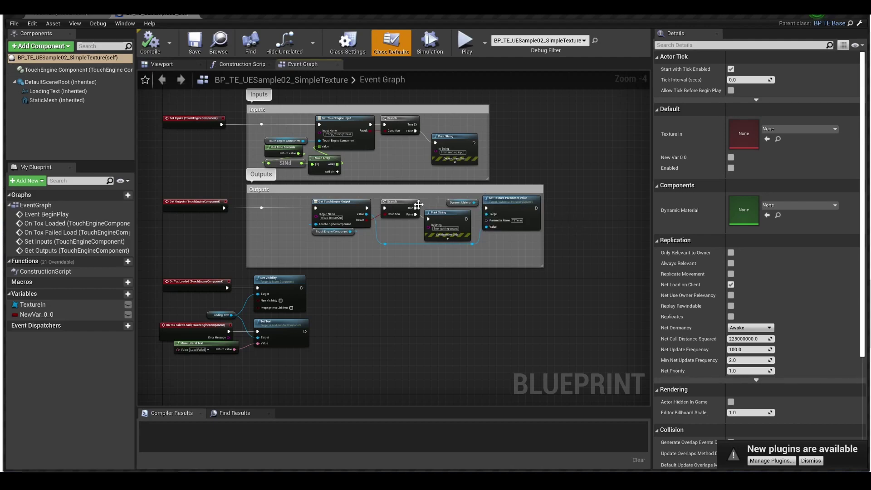
scroll(197, 225, "up", 1)
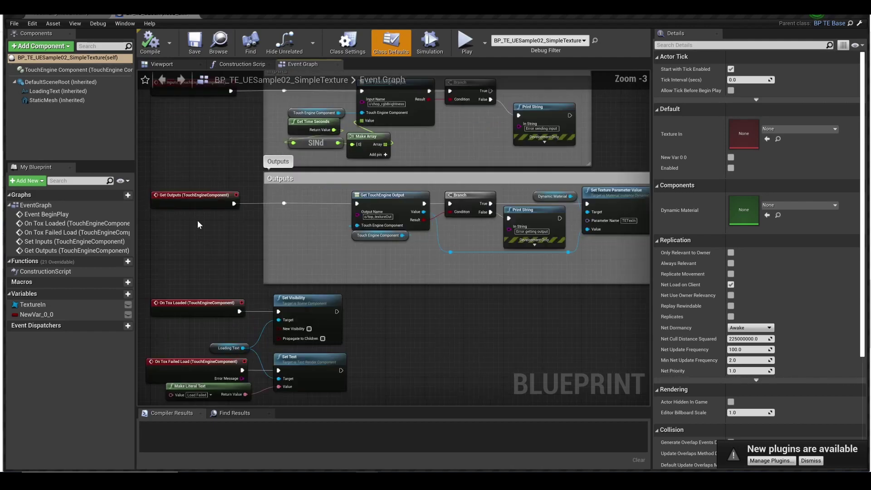
scroll(377, 223, "up", 1)
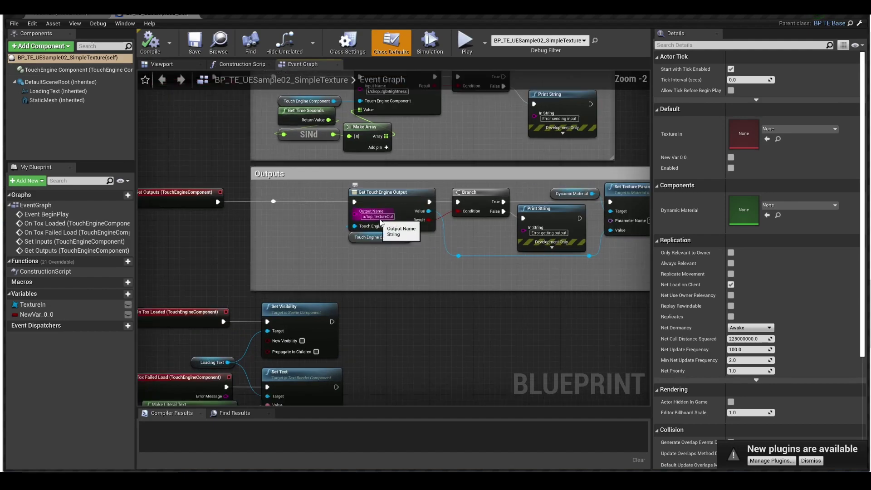
left_click(182, 221)
right_click_drag(187, 240, 215, 241)
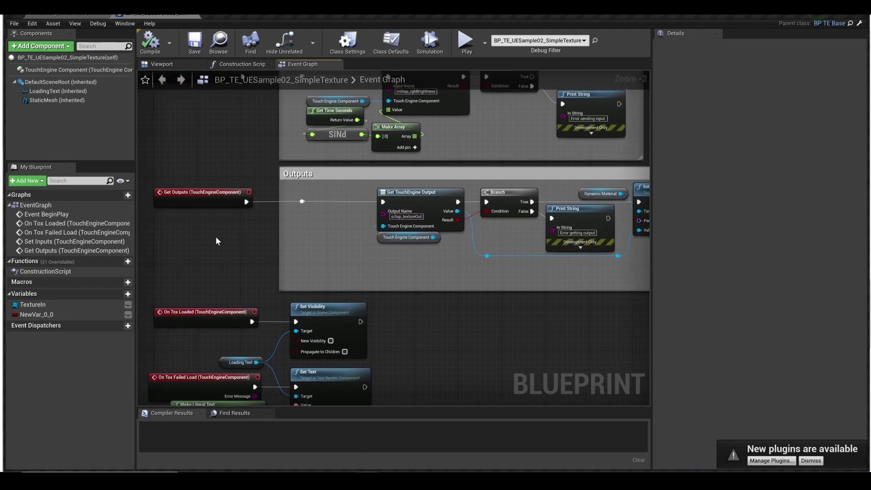
left_click(188, 200)
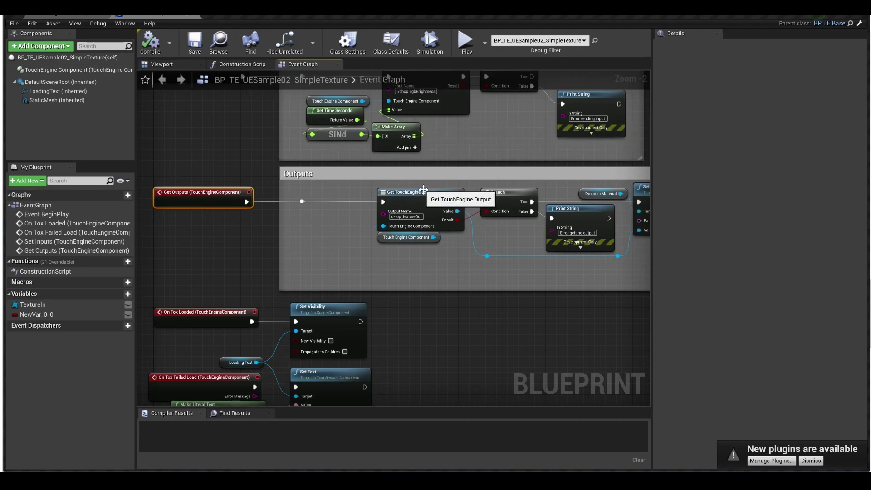
left_click(425, 193)
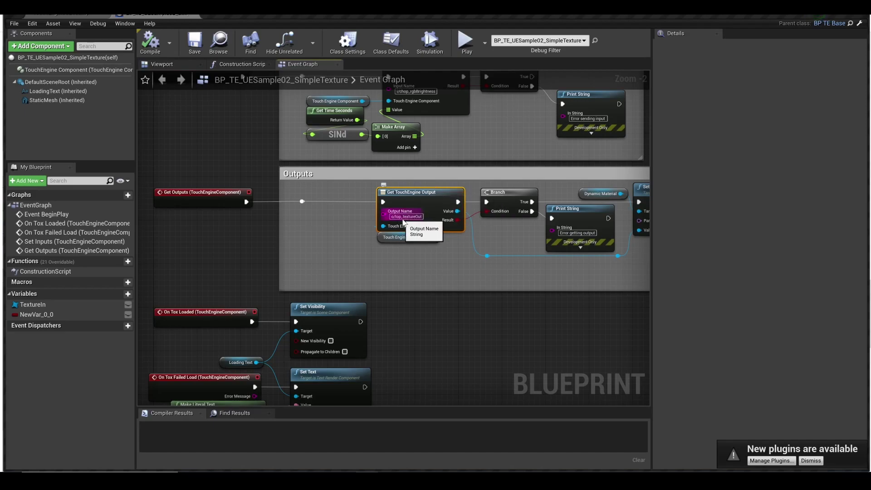
scroll(410, 216, "up", 2)
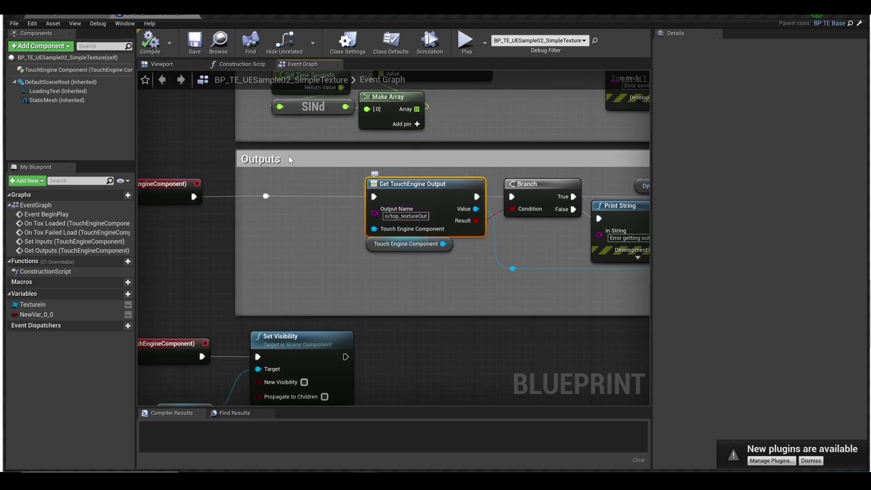
left_click(91, 15)
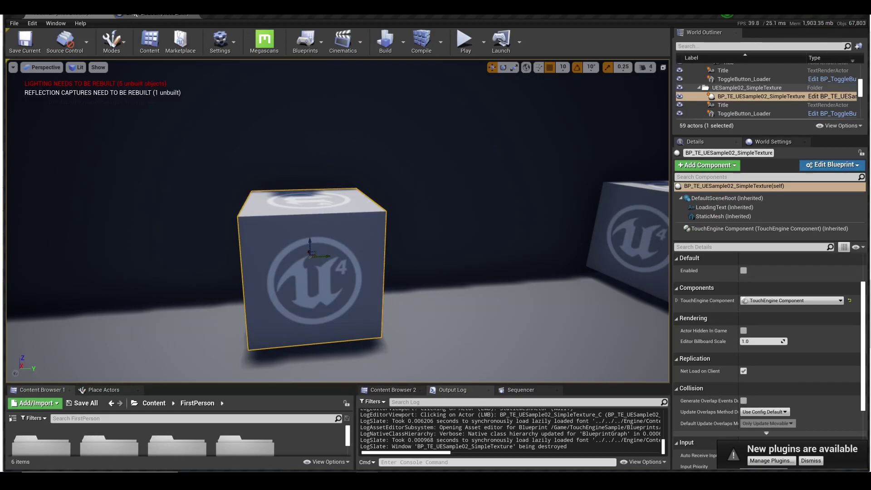
left_click(133, 15)
left_click(72, 70)
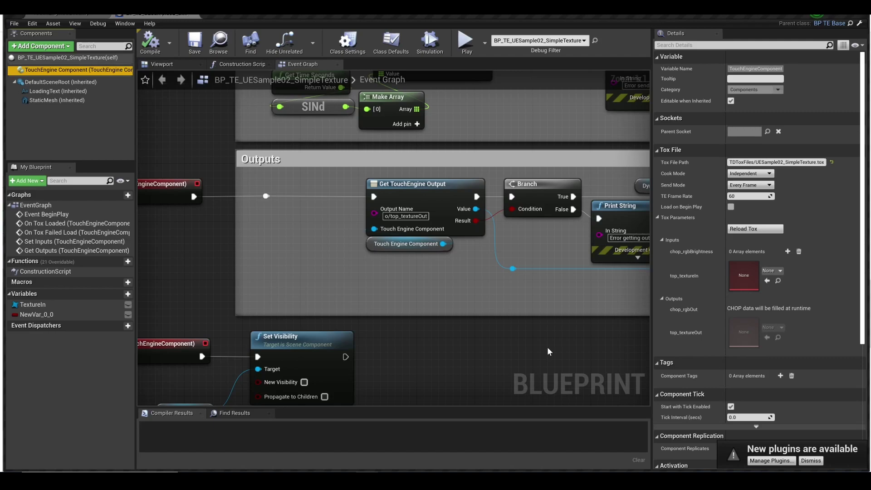
right_click_drag(532, 343, 432, 338)
right_click_drag(524, 328, 353, 351)
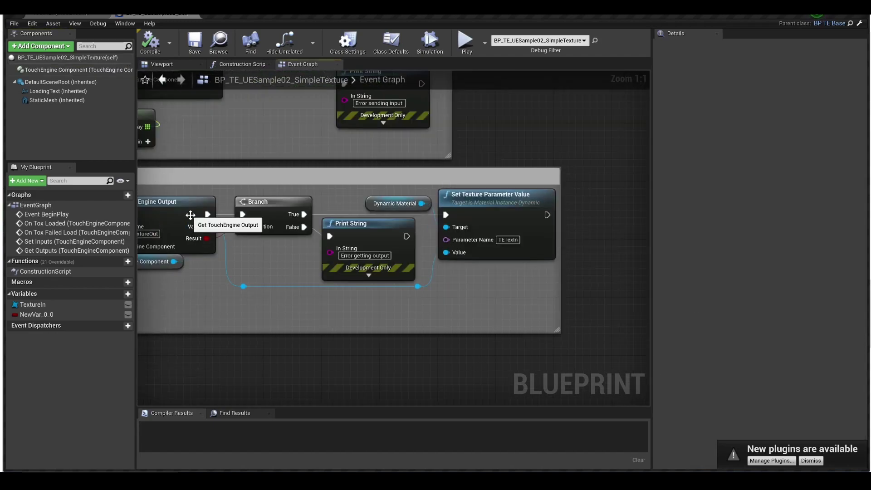
left_click(198, 229)
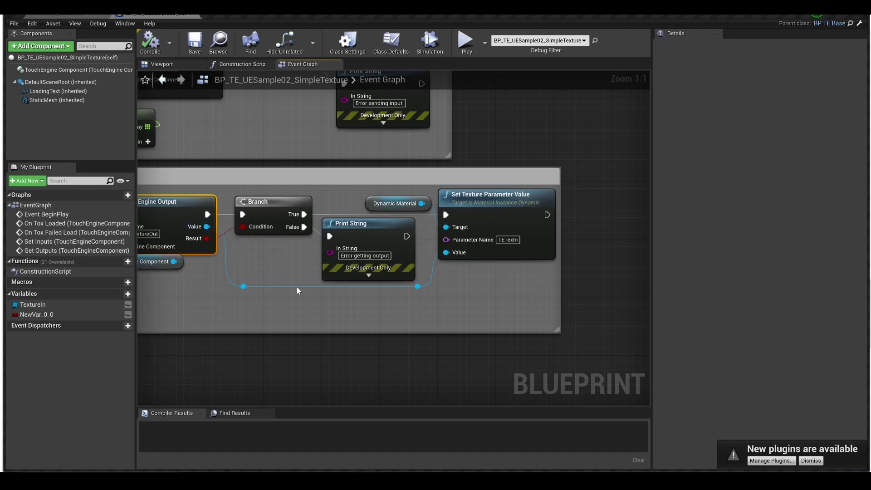
left_click(489, 210)
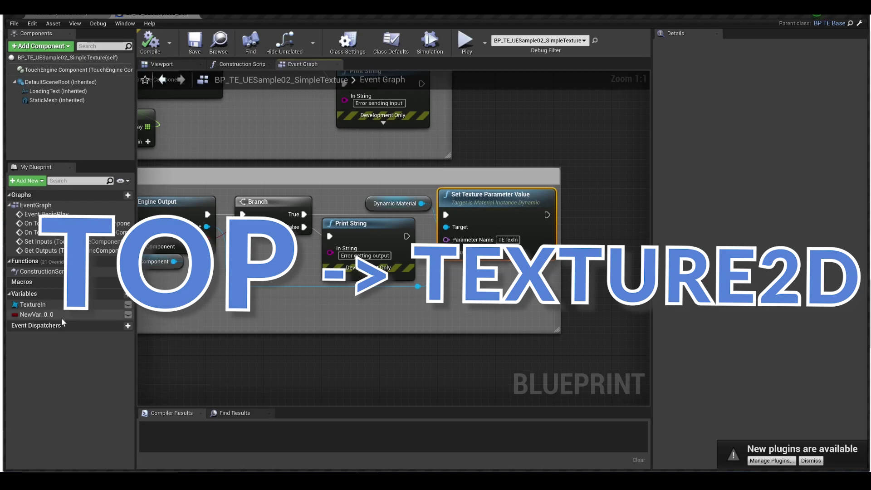
Check the TextureIn variable's Texture 2D type, then return to the level editor
left_click(26, 308)
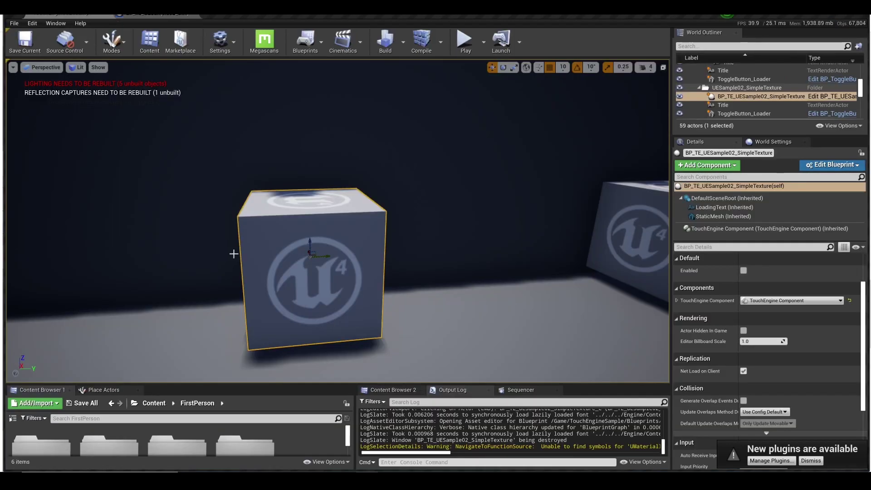
left_click(68, 12)
Show the SimpleBlendCubeTexture actor's TouchEngine inputs (Blend 0.0, top_texA, top_texB) and narrow the editor
right_click_drag(325, 286, 297, 233)
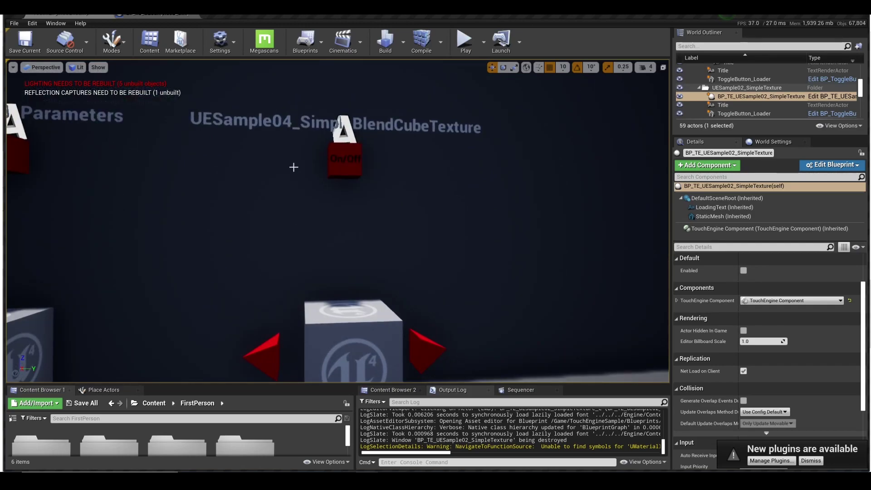
right_click_drag(328, 202, 326, 206)
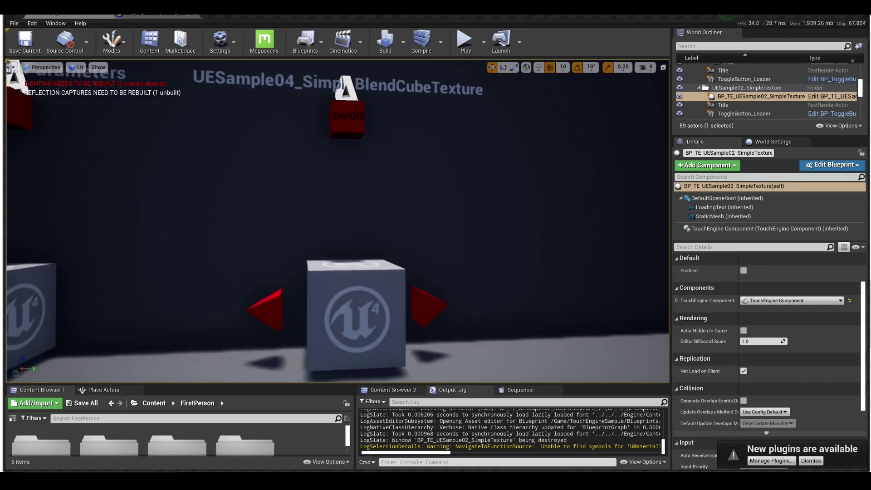
left_click(352, 251)
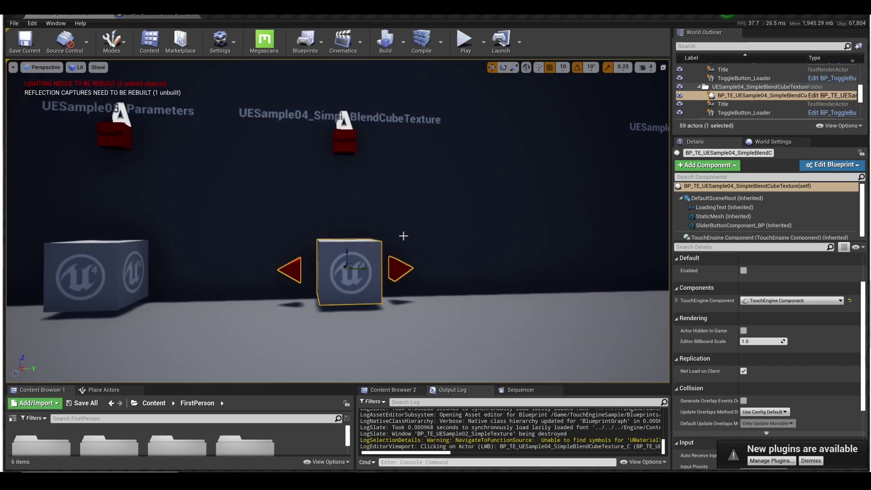
left_click(722, 237)
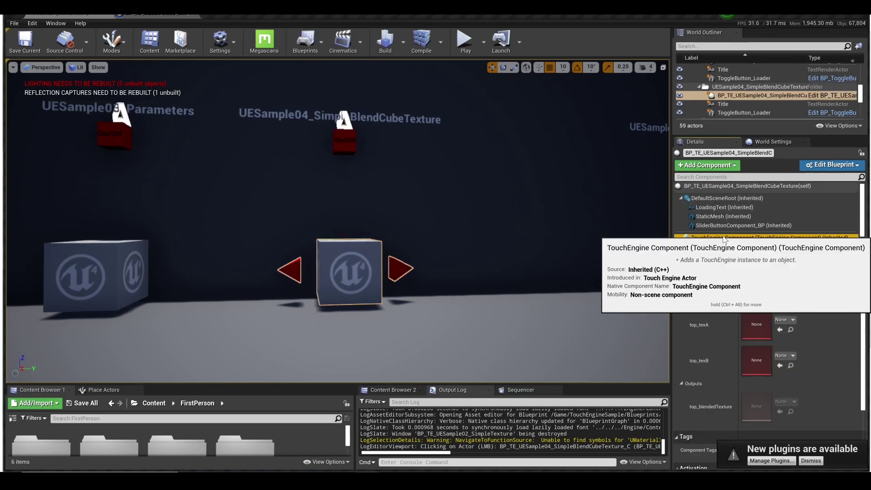
scroll(720, 270, "up", 2)
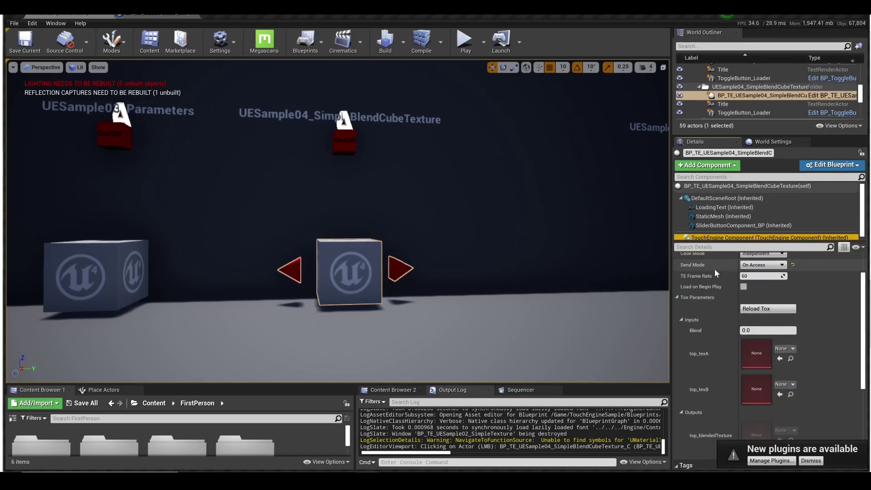
scroll(694, 316, "down", 1)
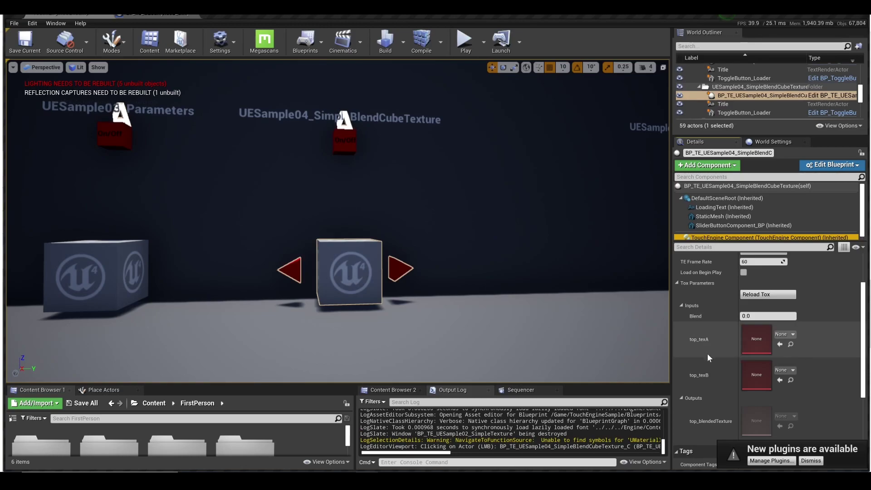
scroll(710, 390, "down", 1)
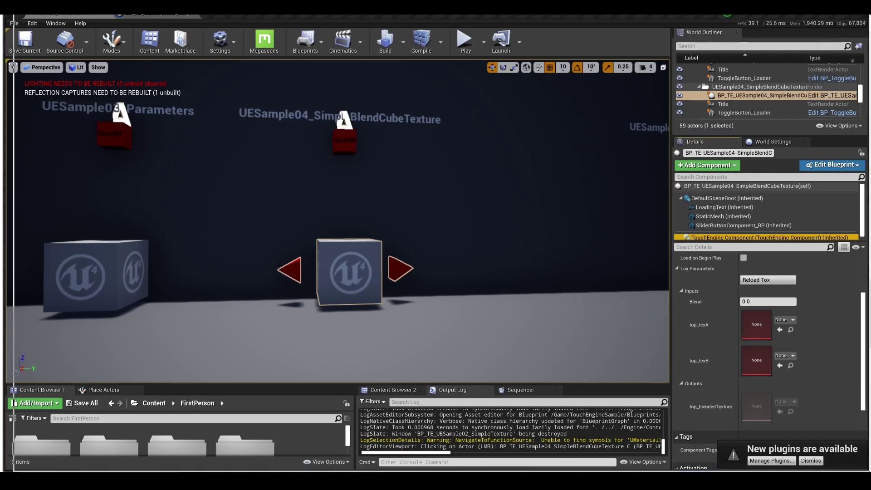
left_click_drag(13, 67, 418, 72)
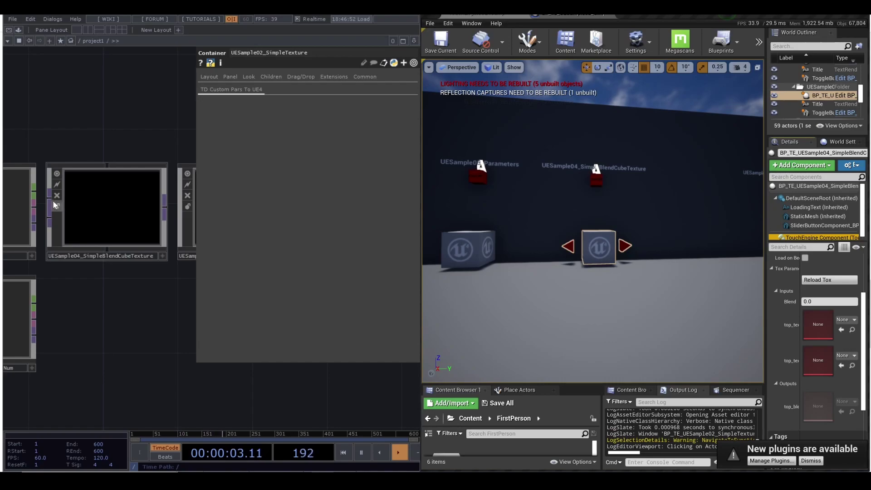
Open the UESample04_SimpleBlendCubeTexture container and zoom in on top_texA and top_texB
scroll(53, 204, "up", 2)
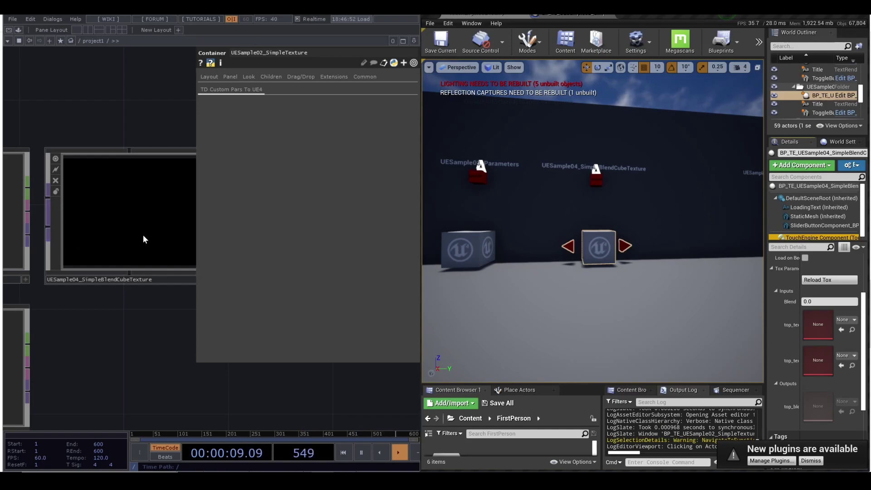
scroll(167, 253, "right", 3)
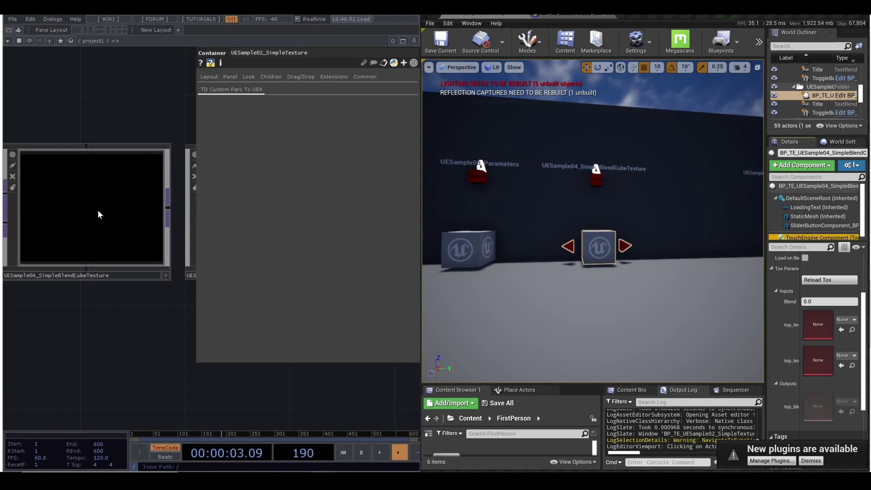
scroll(119, 331, "left", 2)
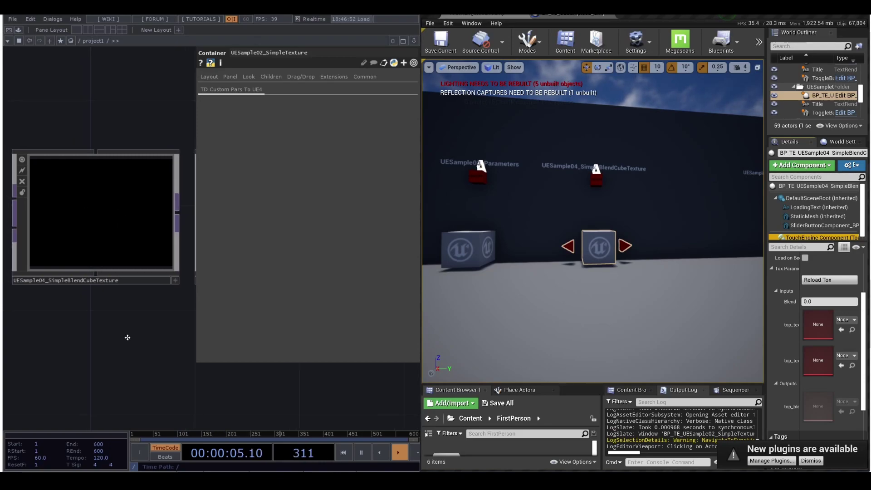
double_click(79, 213)
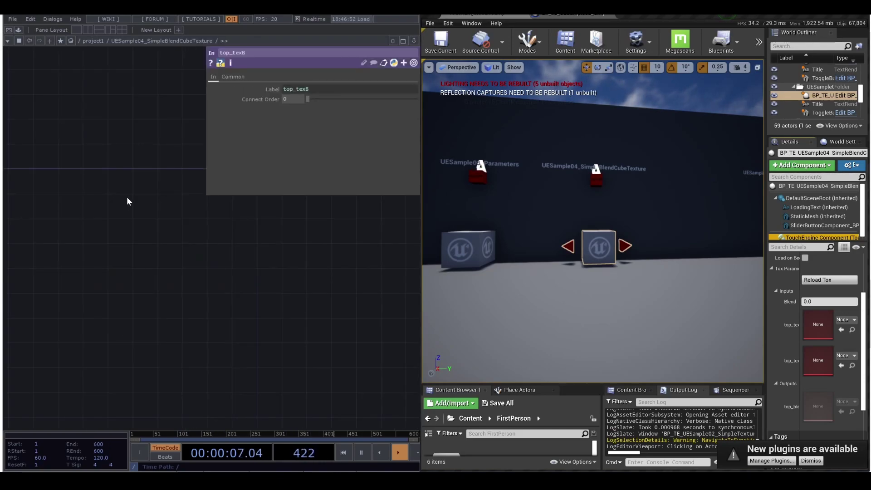
scroll(125, 247, "up", 2)
scroll(116, 263, "up", 1)
scroll(127, 268, "up", 2)
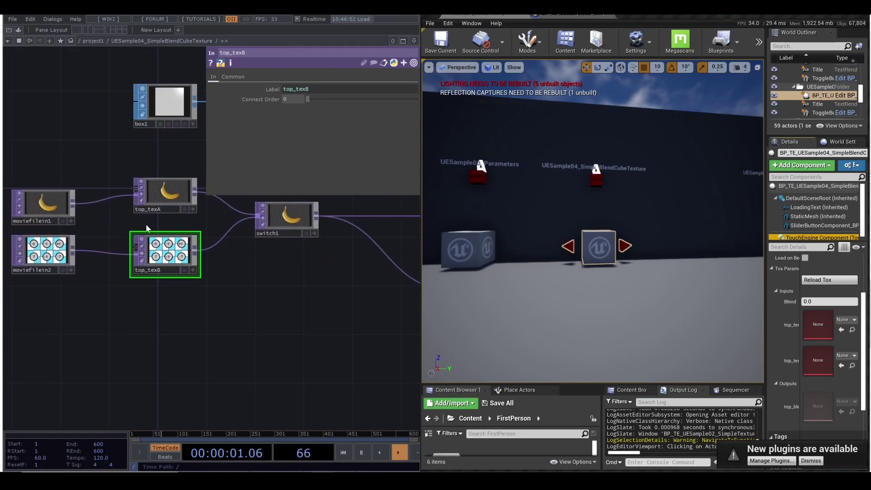
scroll(143, 200, "up", 2)
scroll(142, 200, "up", 1)
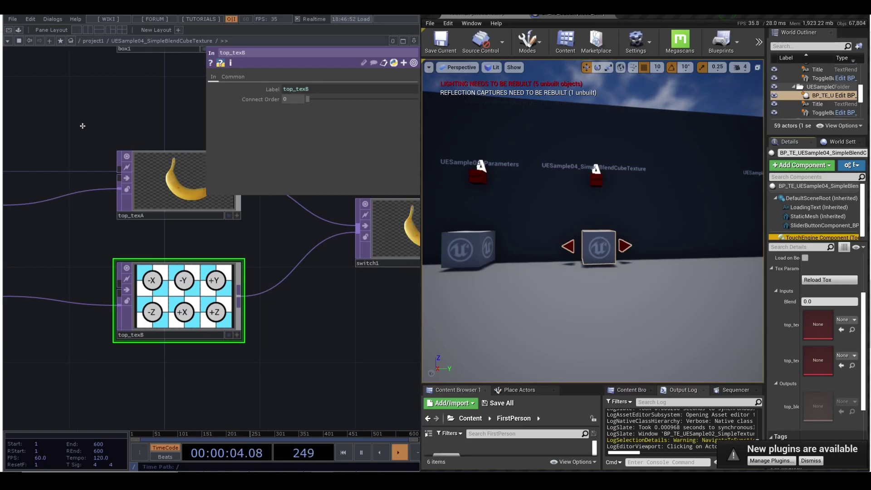
Inspect the switch1 node's blend settings, then return to the project1 level
scroll(130, 114, "down", 3)
scroll(224, 283, "down", 2)
left_click_drag(224, 283, 154, 284)
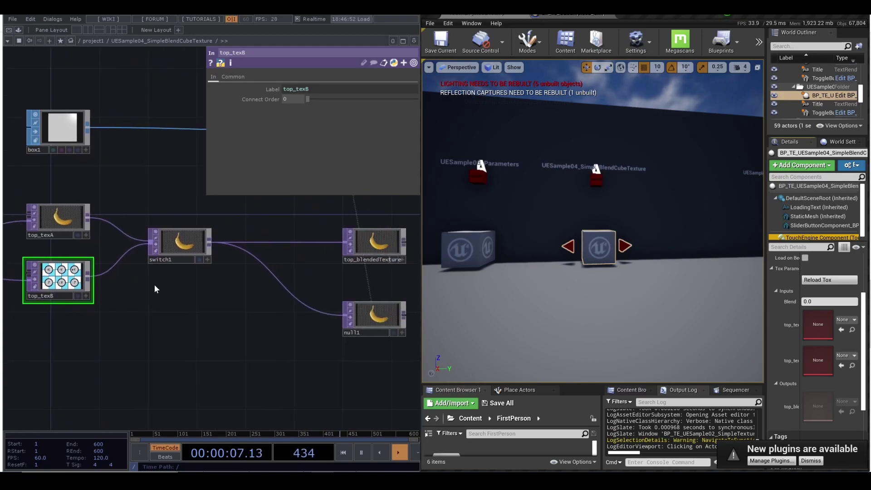
left_click(150, 285)
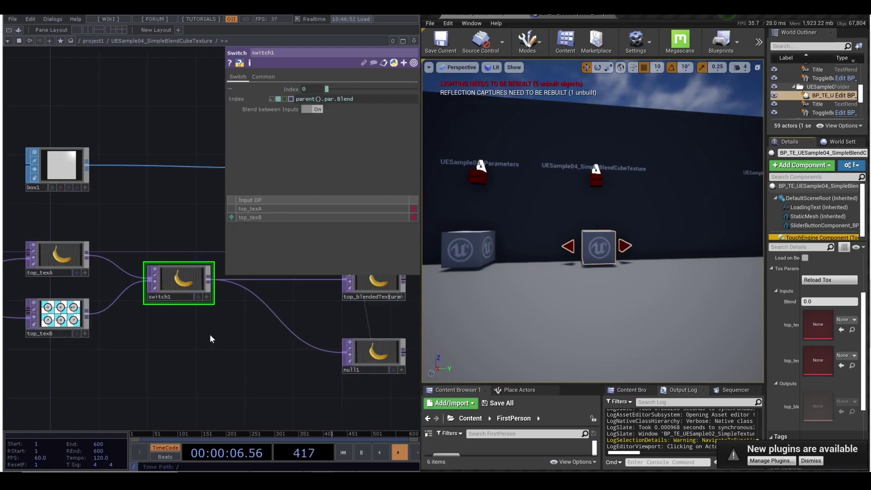
key("u")
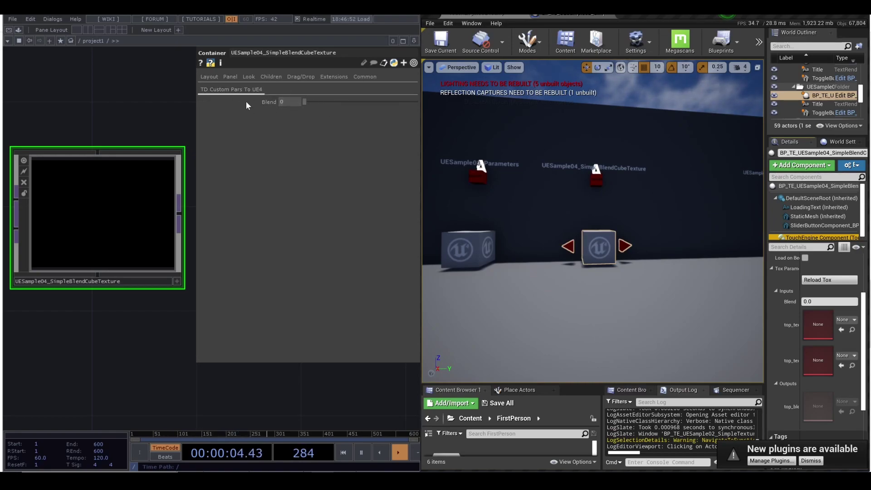
Pan across the sample containers and select the UESample04_SimpleBlendCubeTexture container
scroll(87, 143, "down", 3)
left_click_drag(87, 143, 133, 180)
left_click(132, 180)
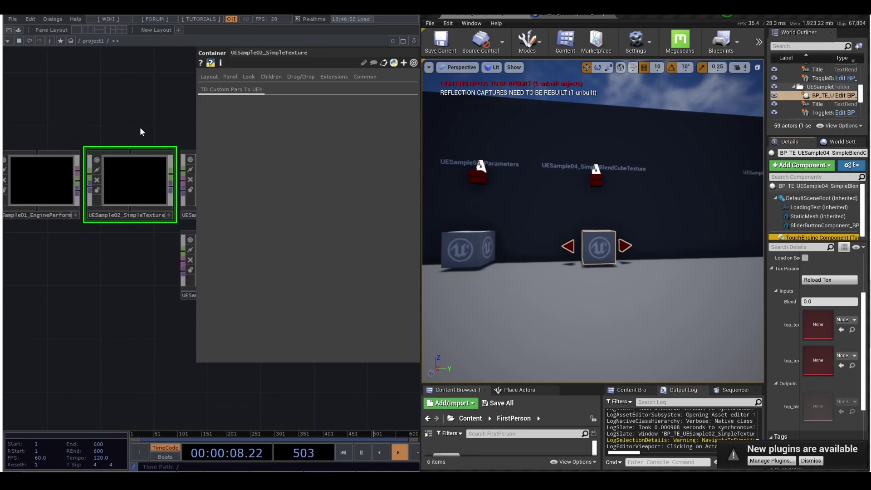
scroll(154, 123, "right", 1)
scroll(165, 107, "right", 2)
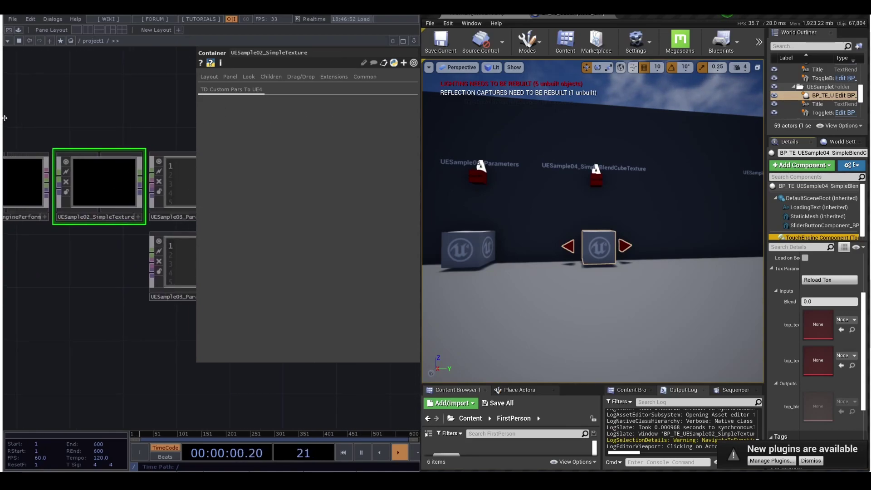
scroll(165, 107, "right", 3)
scroll(108, 117, "right", 3)
scroll(116, 150, "right", 1)
scroll(121, 183, "up", 3)
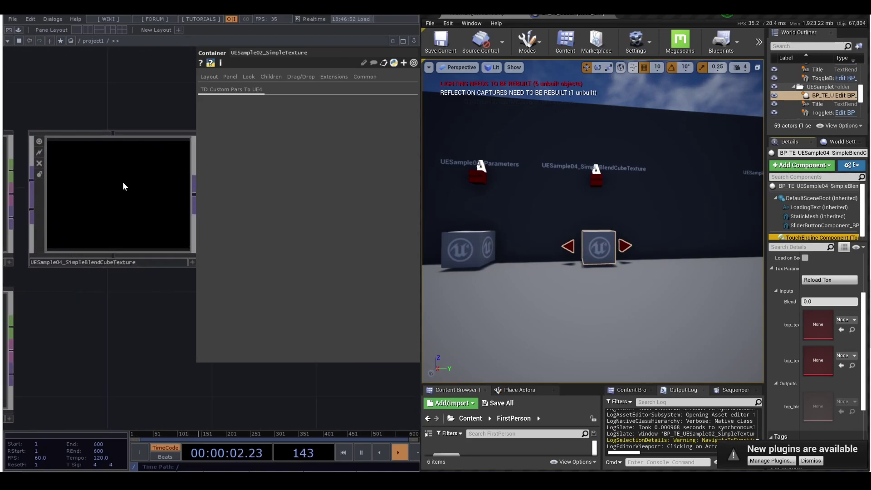
left_click(127, 204)
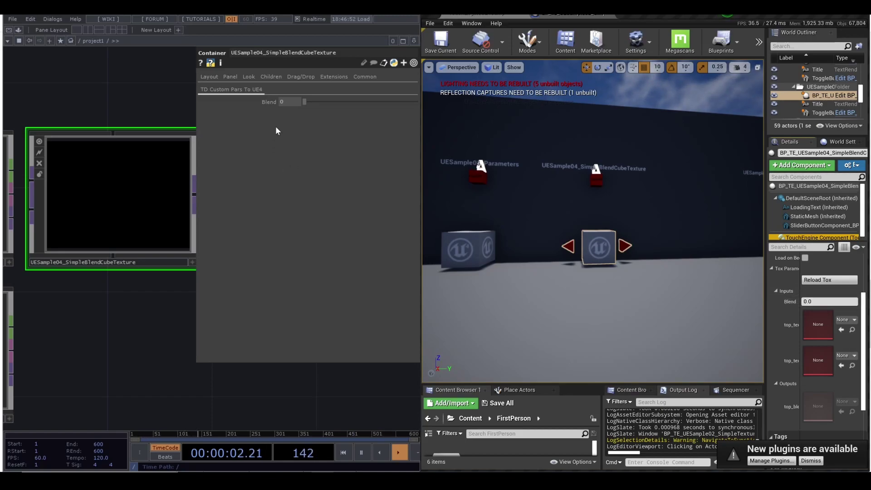
left_click_drag(192, 213, 171, 216)
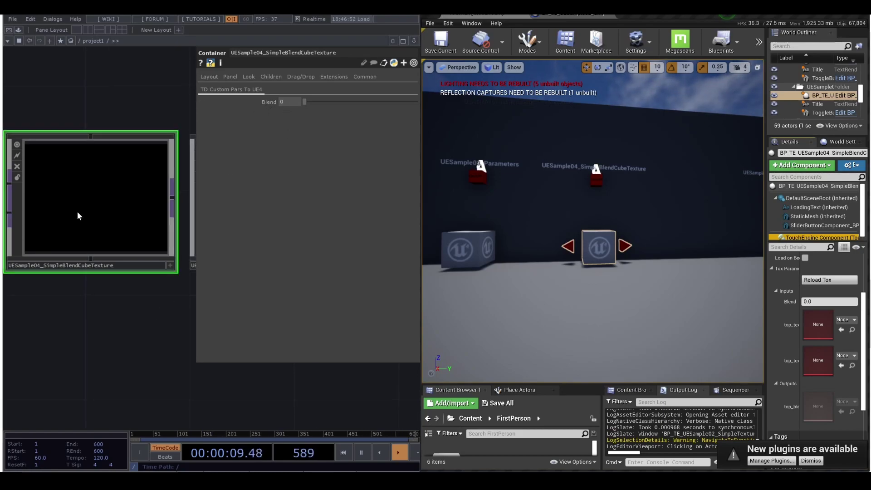
Enter UESample04_SimpleBlendCubeTexture and zoom in on the switch1 node
key("i")
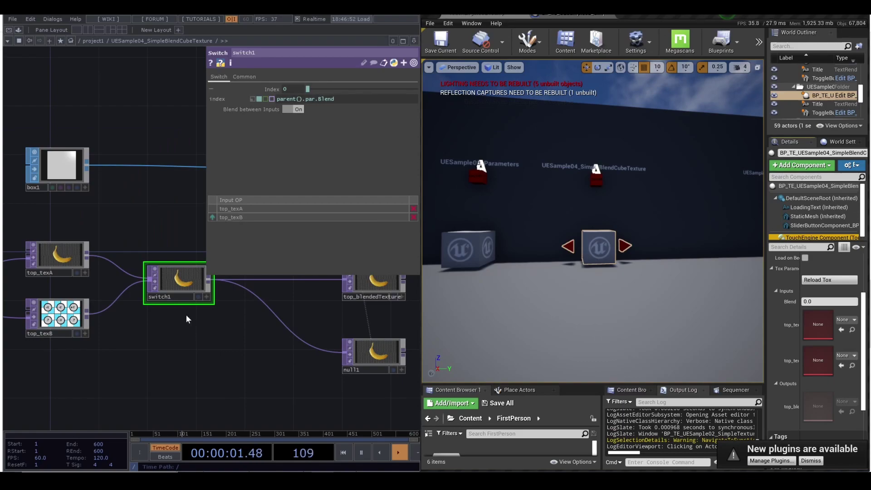
scroll(194, 288, "up", 3)
left_click_drag(269, 355, 223, 359)
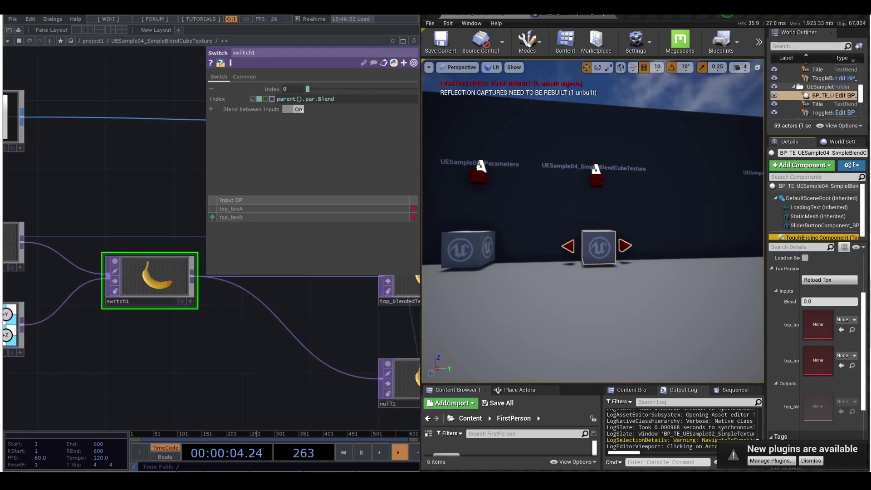
Make switch1's Index a constant, preview banana-to-cube blends, then go back up to project1
left_click(253, 99)
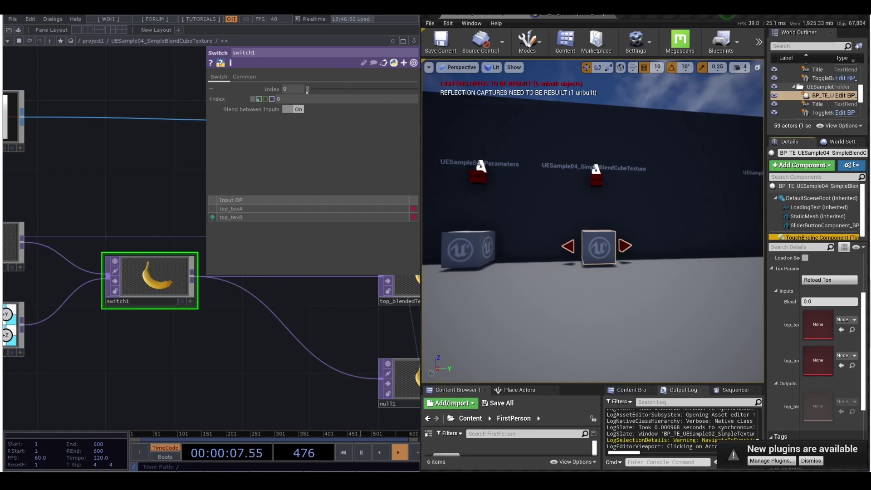
mouse_move(307, 91)
left_mouse_down()
mouse_move(320, 94)
mouse_move(306, 91)
mouse_move(314, 105)
mouse_move(305, 100)
left_mouse_up()
scroll(186, 280, "up", 4)
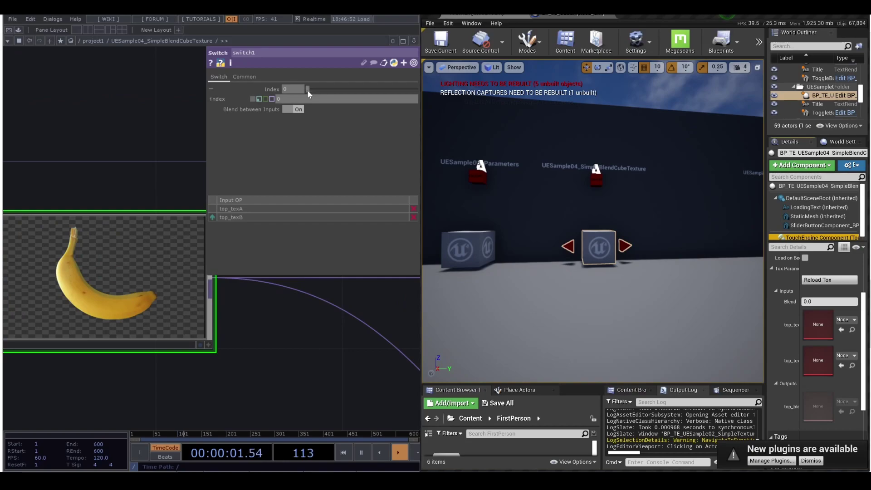
mouse_move(308, 91)
left_mouse_down()
mouse_move(320, 96)
mouse_move(305, 96)
left_mouse_up()
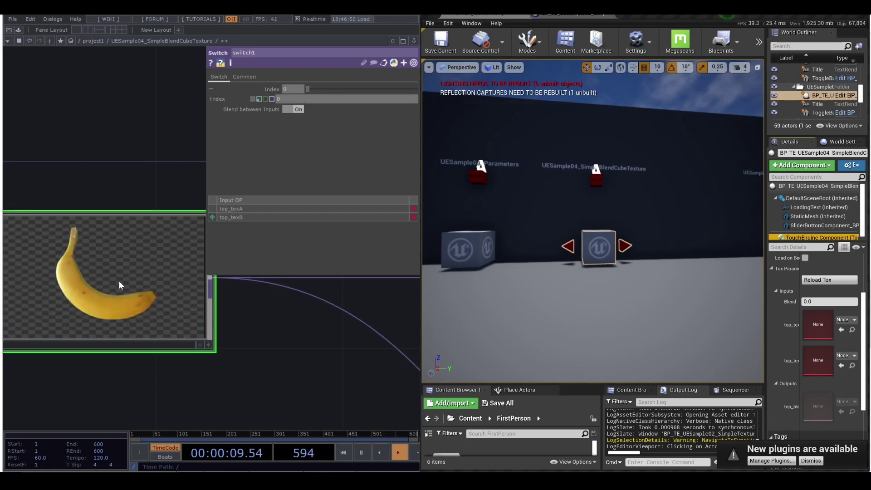
key("u")
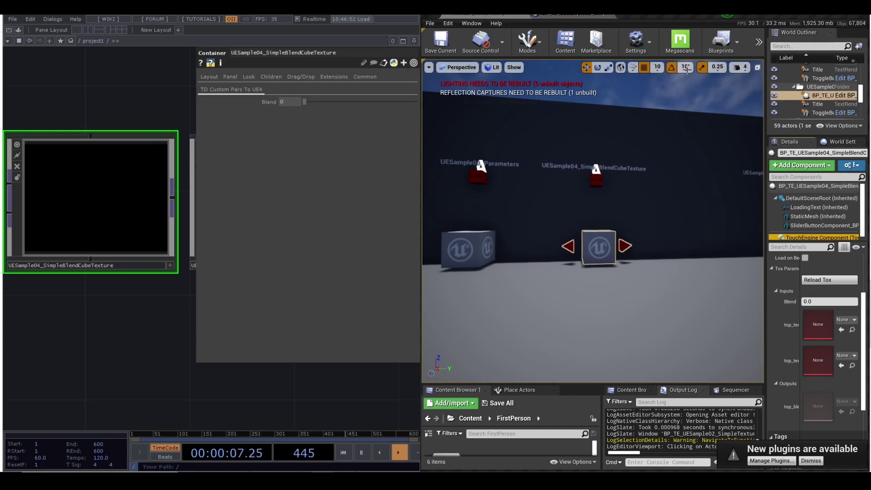
Play the level and select the blend cube's TouchEngine component to show its parameters
key("alt+p")
left_click(603, 245)
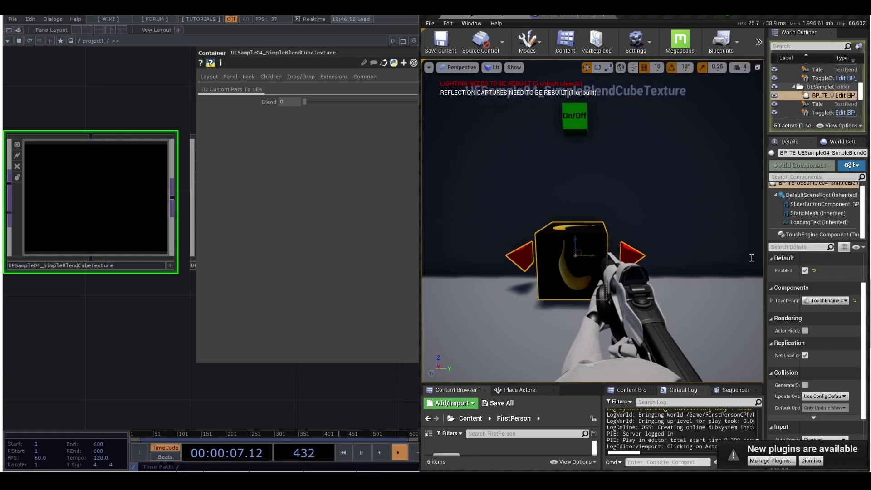
left_click(822, 236)
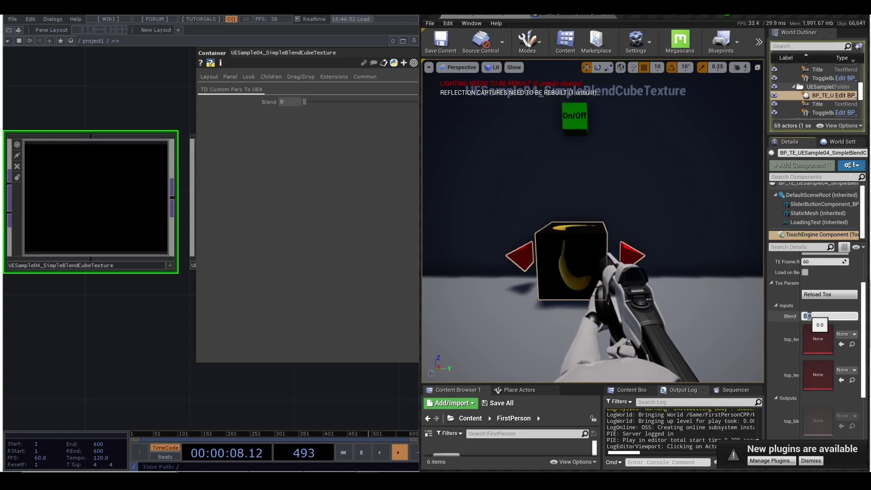
Set the TouchEngine Blend value to 0.5, then to 1.0
left_click(808, 315)
type("0.5")
key("Return")
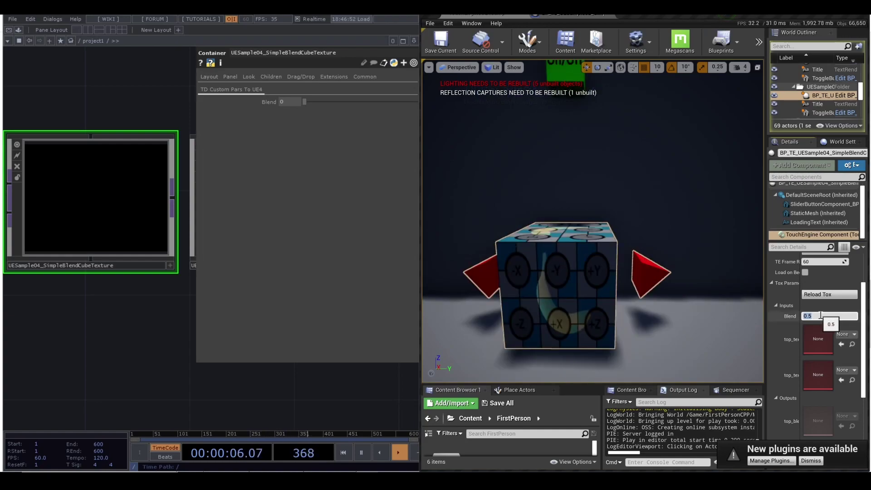
type("1")
key("Return")
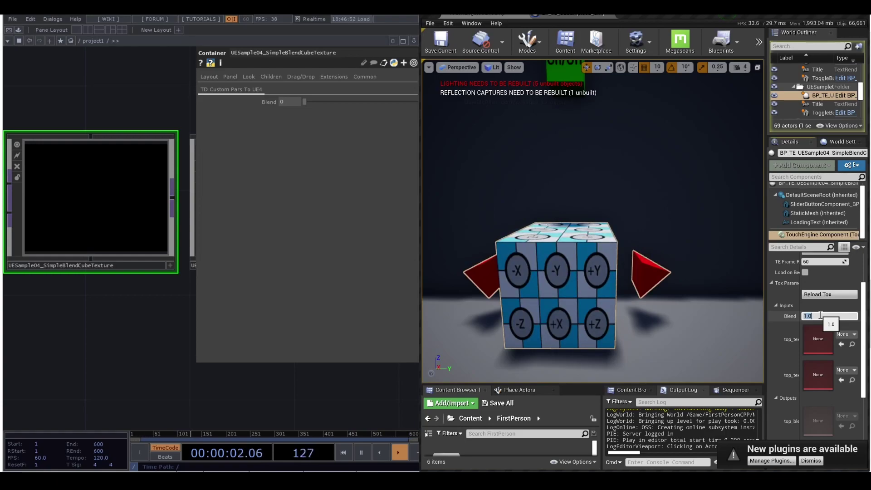
key("alt+p")
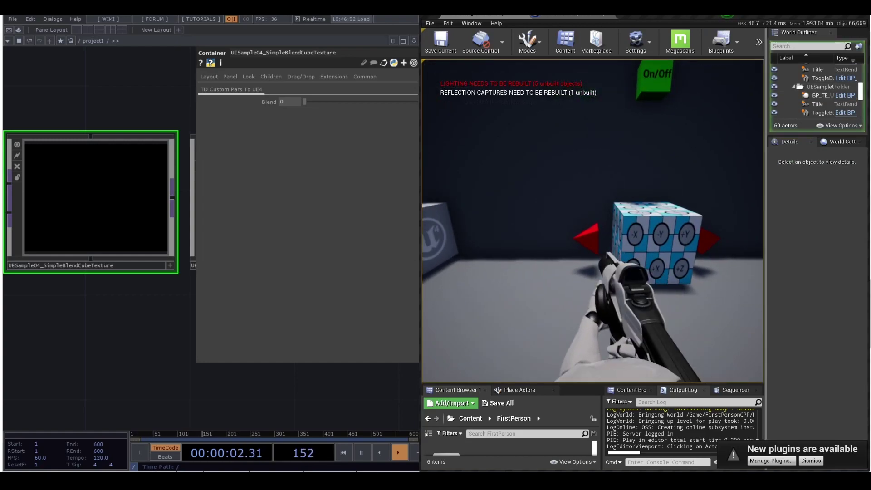
Walk the player around the blend cube with WASD and fire projectiles at it
key("s")
left_click(592, 221)
left_click(593, 221)
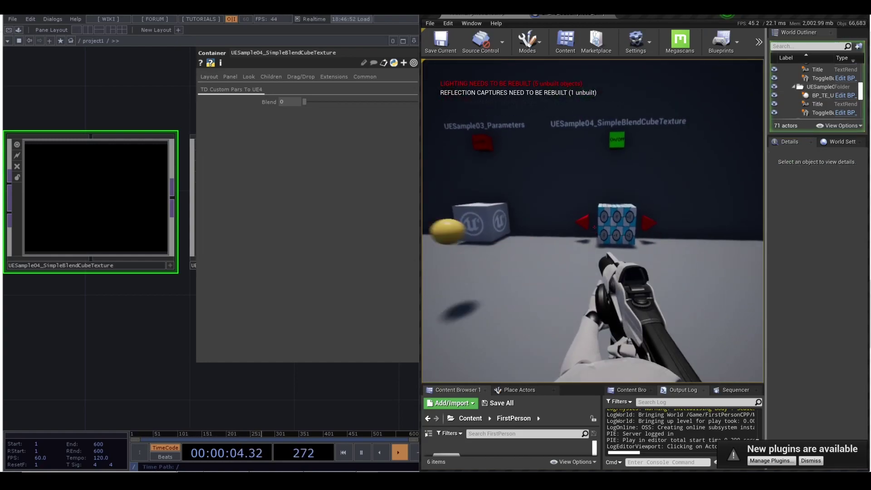
key("w")
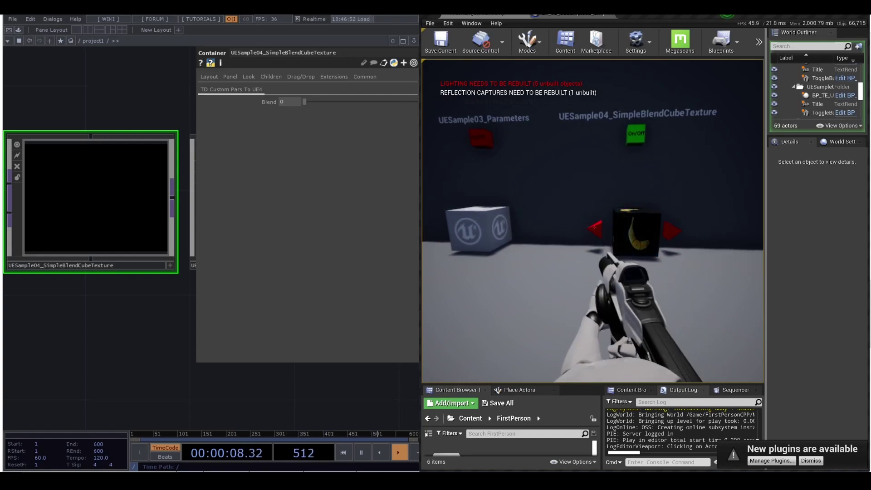
key("w")
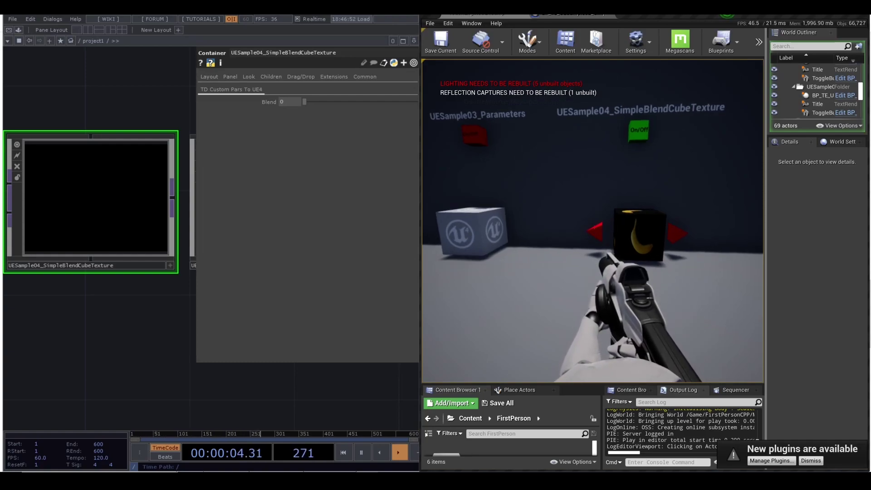
key("d")
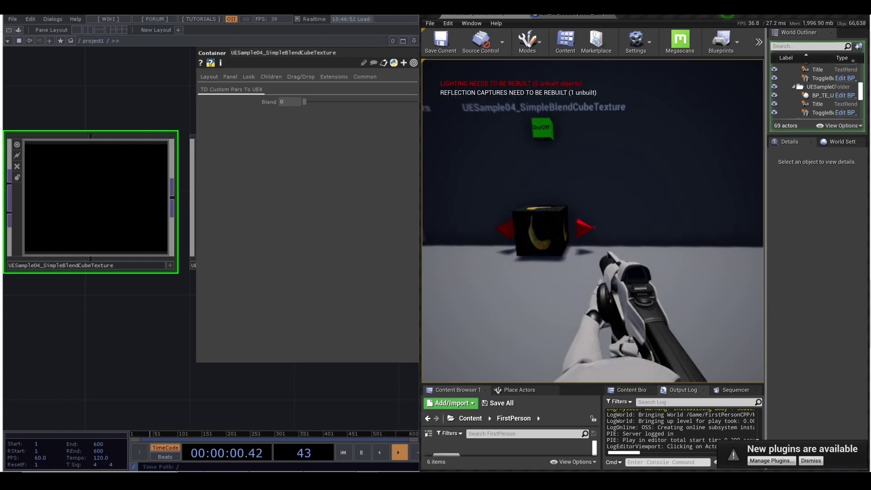
left_click(592, 221)
left_click(593, 221)
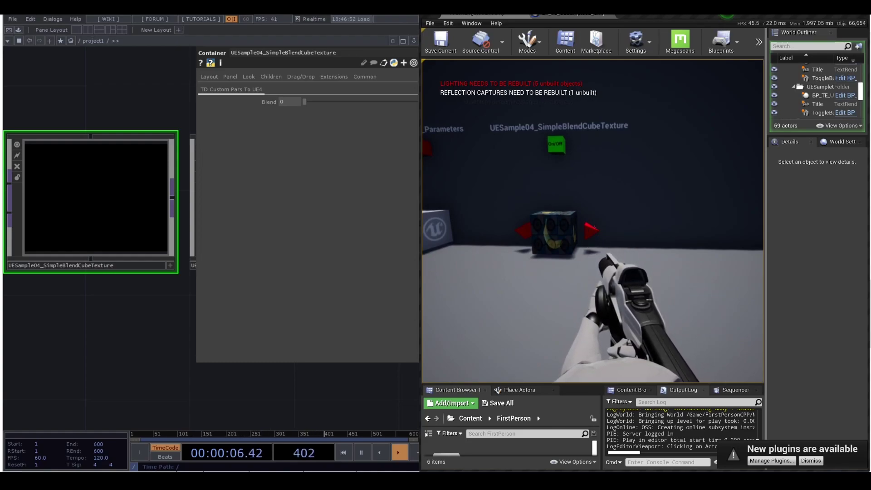
Stop play, open BP_TE_UESample04_SimpleBlendCubeTexture in the Blueprint Editor, and widen the window
key("Escape")
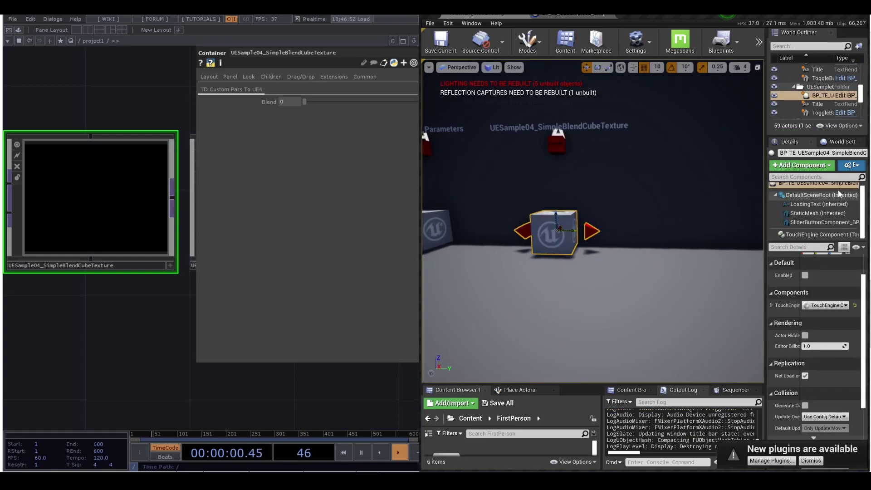
left_click(823, 234)
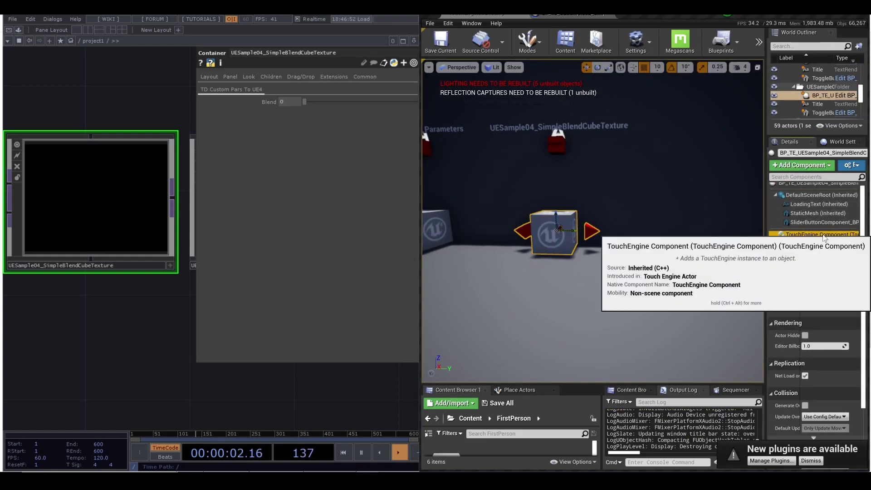
left_click(817, 187)
left_click(846, 167)
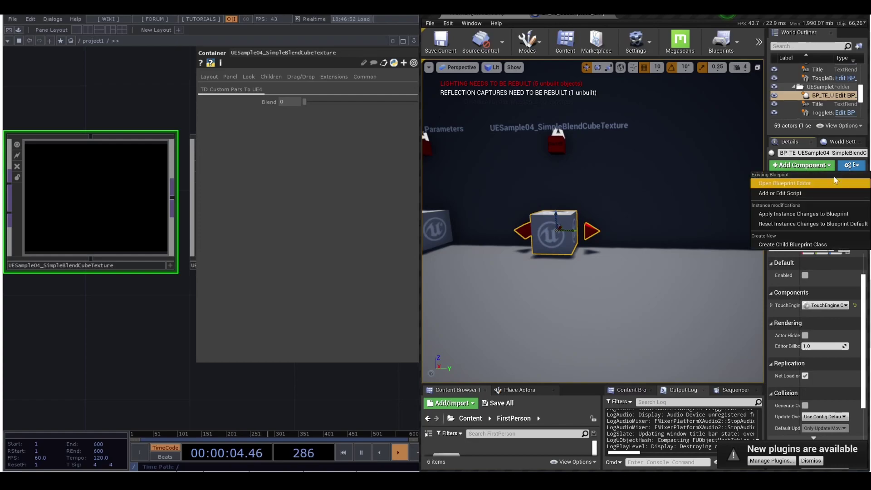
left_click(805, 184)
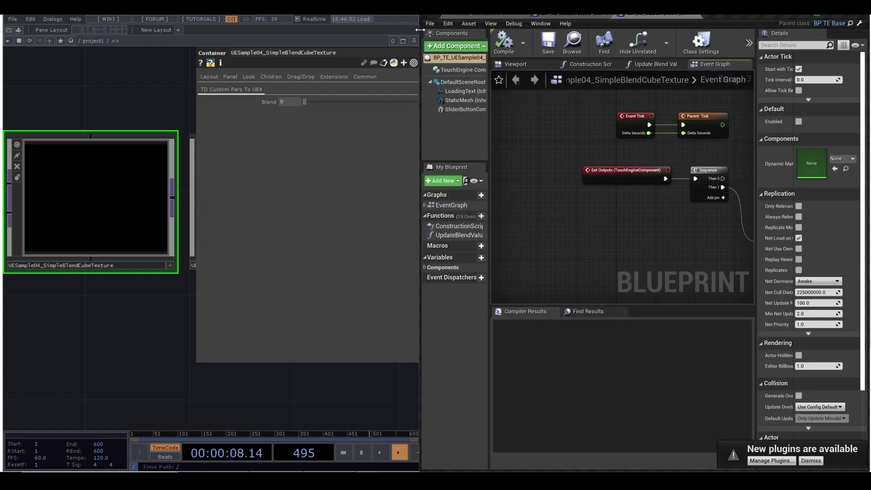
left_click_drag(419, 30, 6, 42)
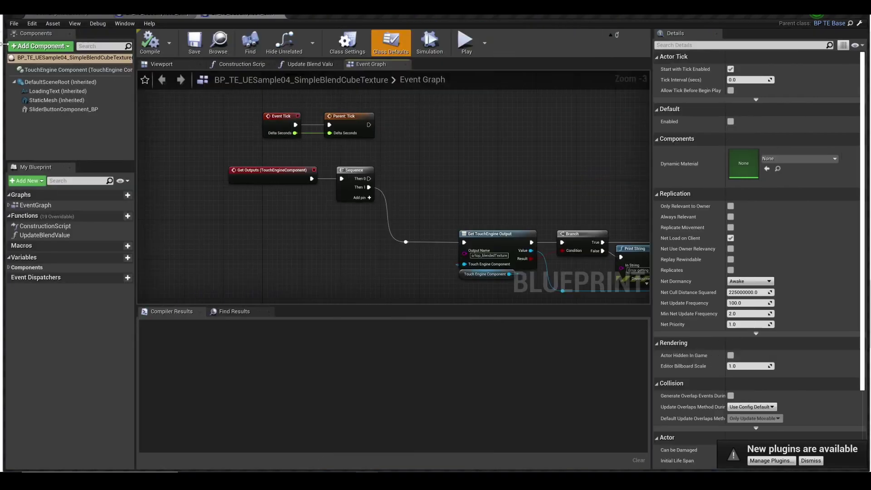
Zoom to the arrow-hit events and inspect Left Arrow Hit and its Update Blend Value node
scroll(318, 235, "down", 3)
scroll(340, 219, "up", 4)
scroll(349, 188, "up", 1)
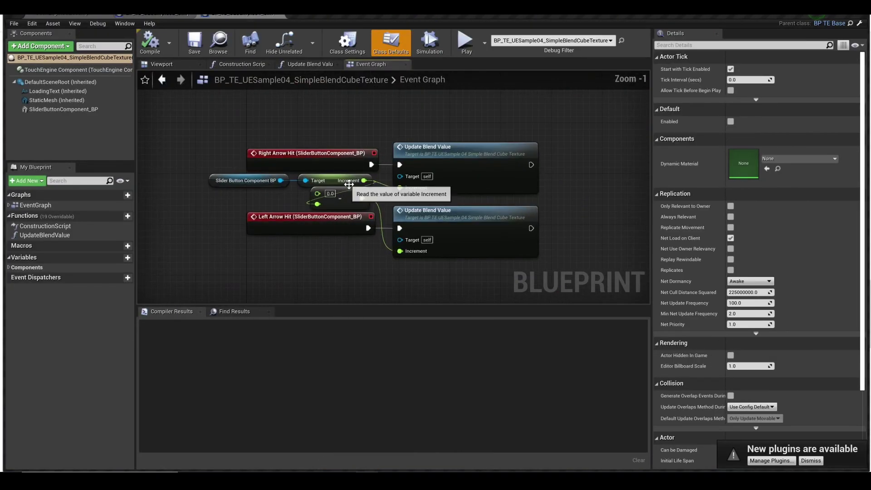
scroll(305, 258, "up", 1)
right_click_drag(305, 258, 281, 262)
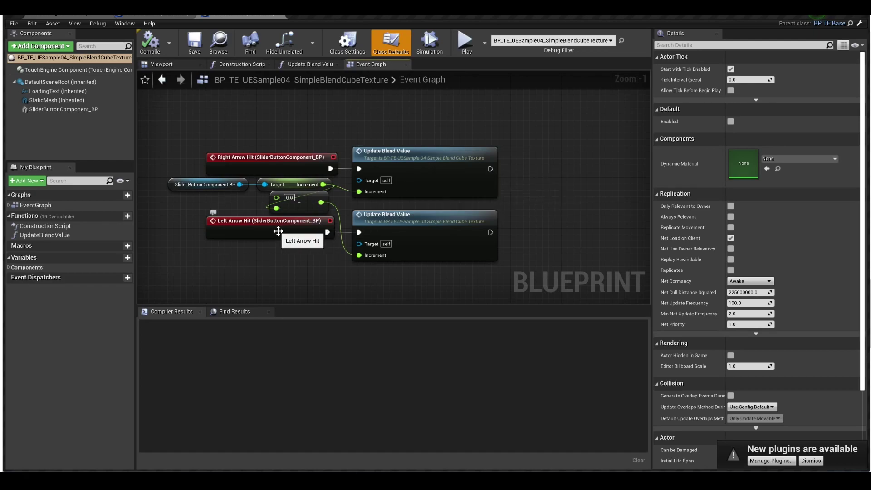
left_click(279, 234)
left_click(443, 218)
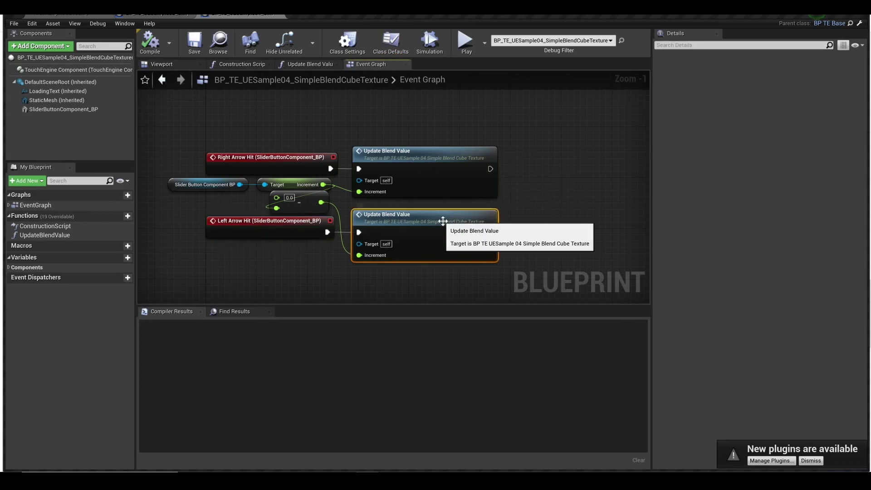